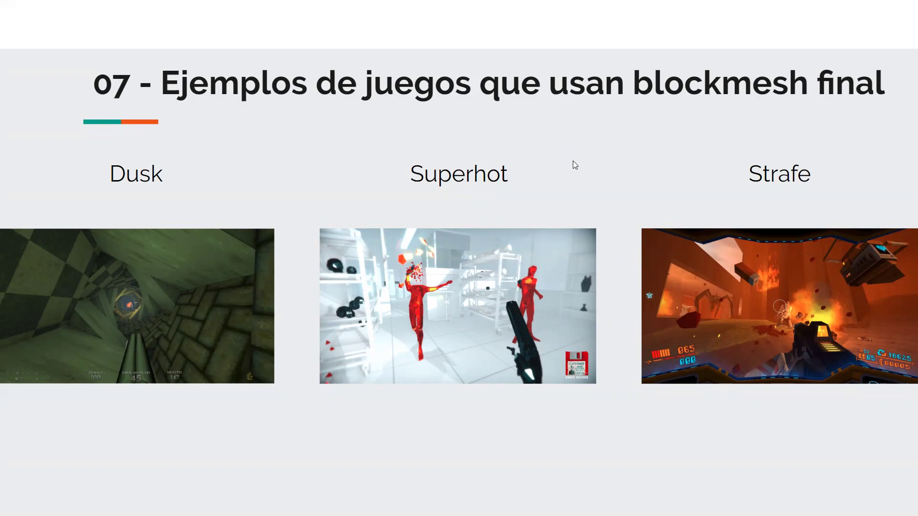
- Advance the slideshow to the ProBuilder en Unity slide, leave full screen and switch to the Unity level design project
key(Right)
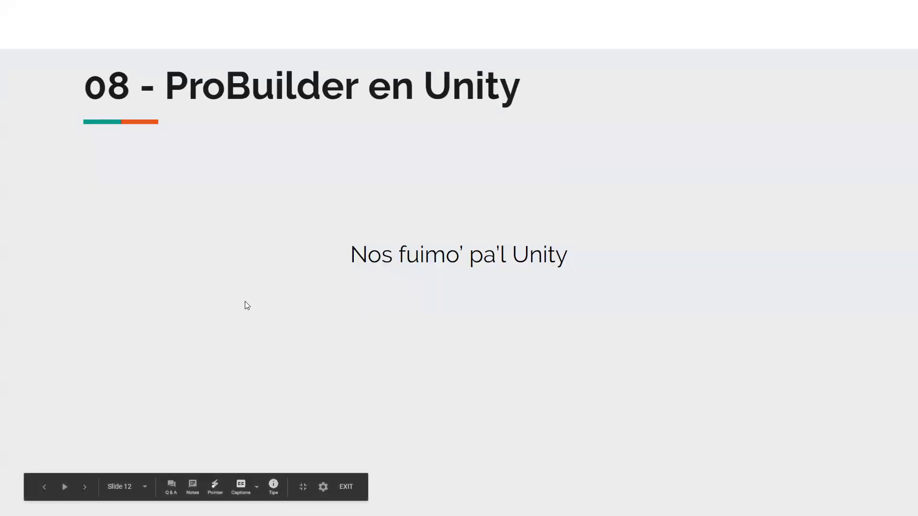
click(304, 486)
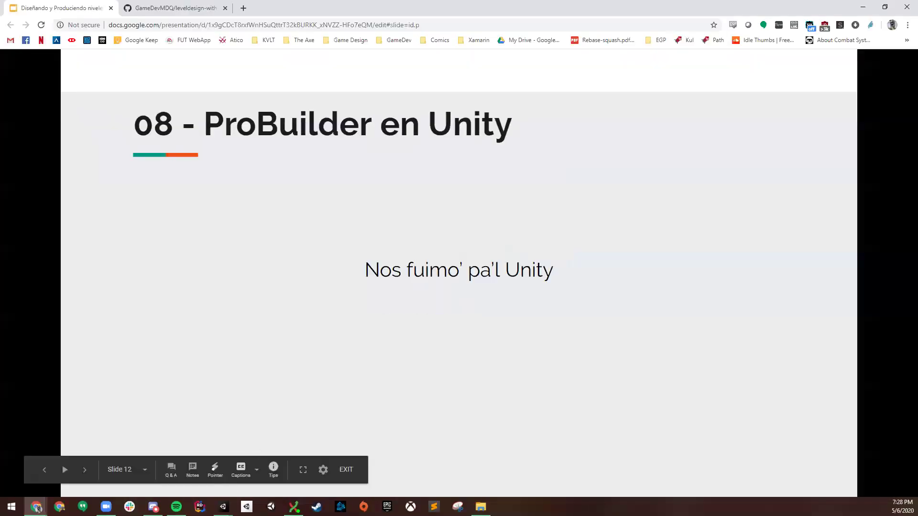
click(223, 507)
click(265, 455)
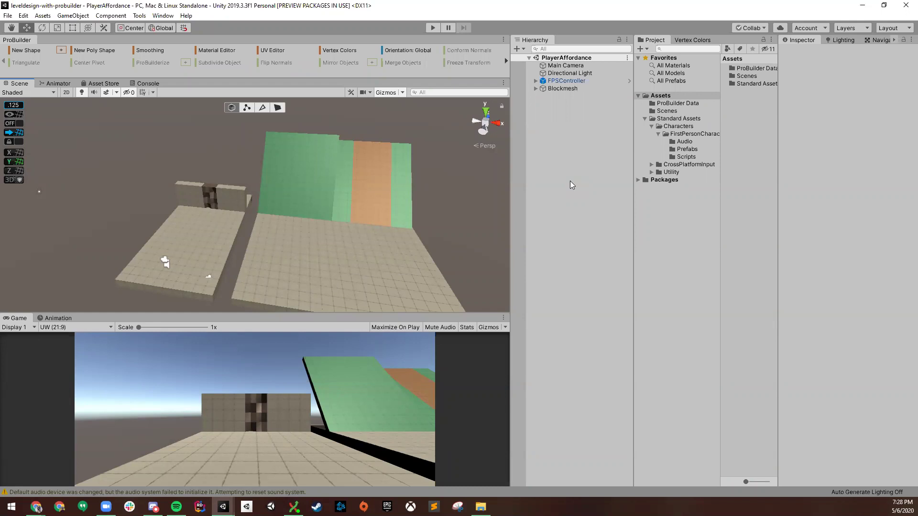
- Open the Package Manager
click(163, 16)
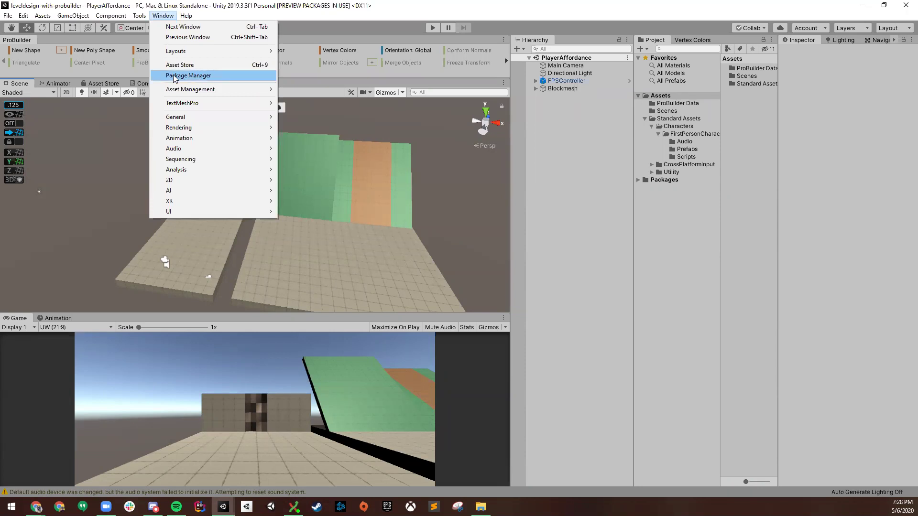
click(205, 78)
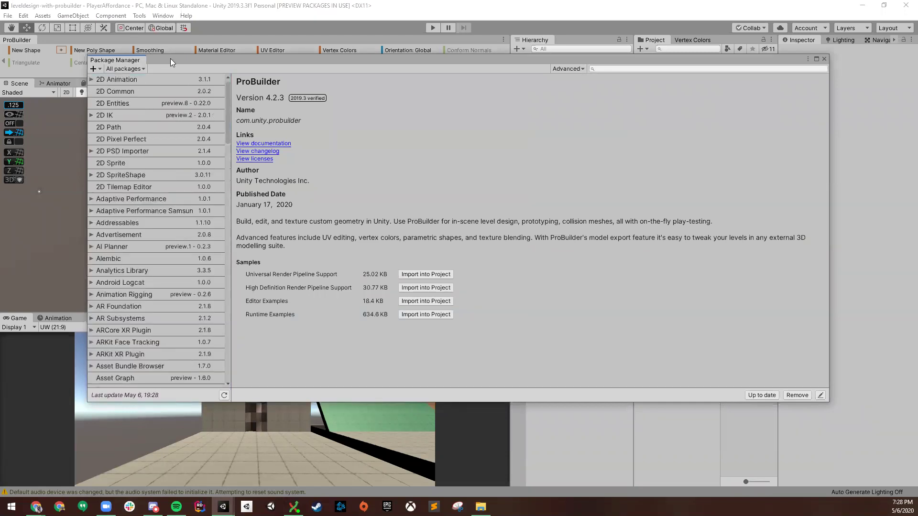
click(186, 16)
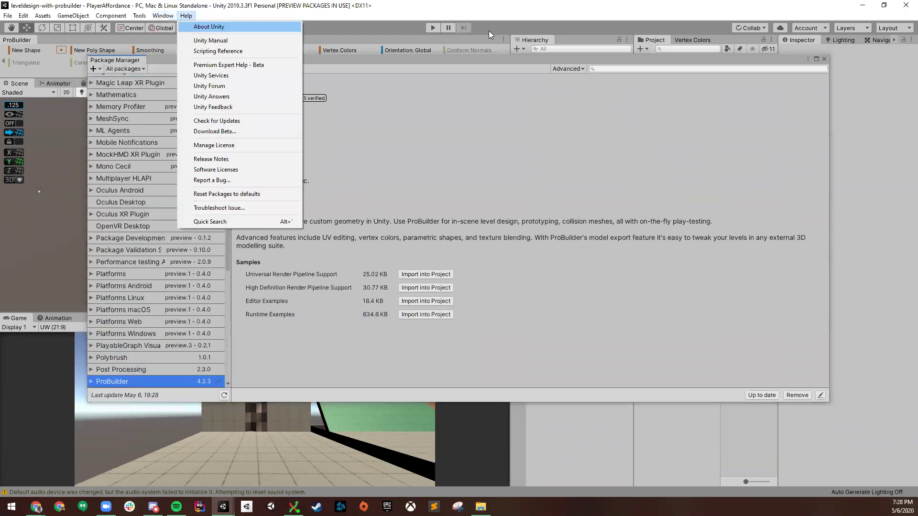
mouse_move(167, 16)
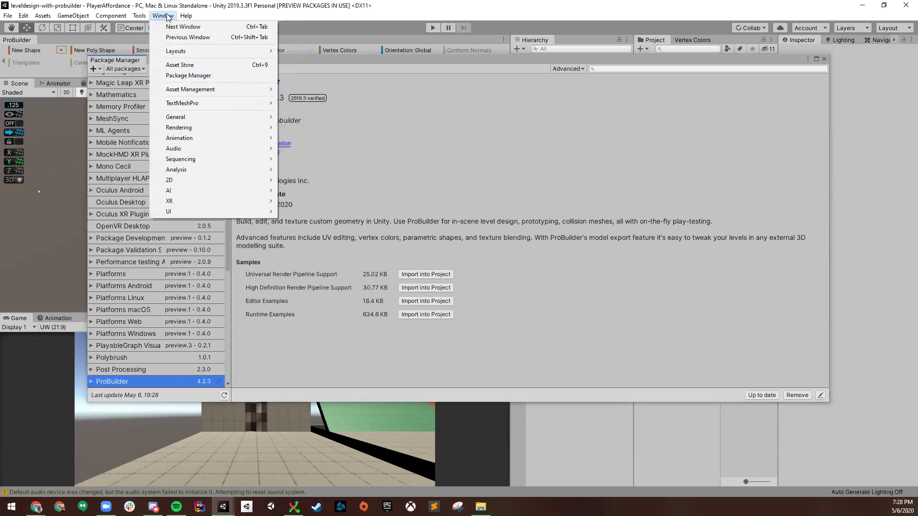
click(345, 65)
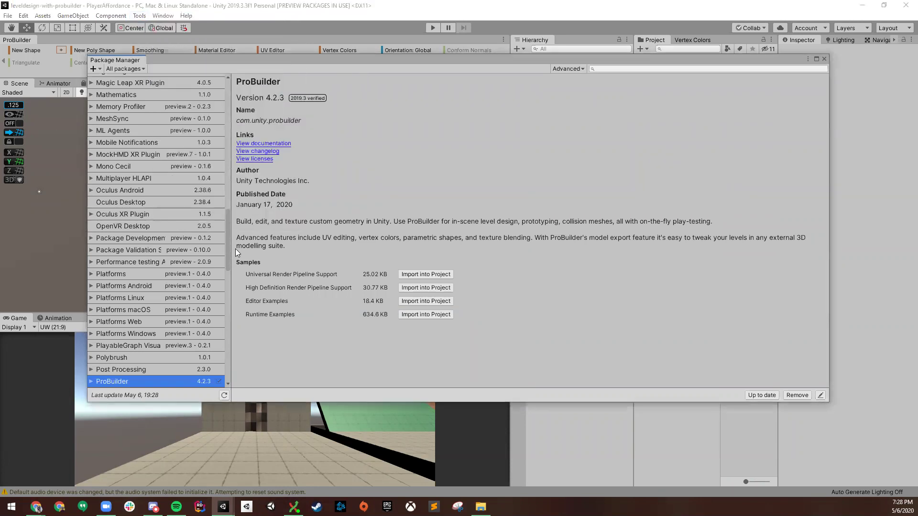
- Look through the list of all packages and check the advanced option for showing preview packages
scroll(225, 243, up, 15)
scroll(222, 237, down, 5)
drag(223, 237, 223, 104)
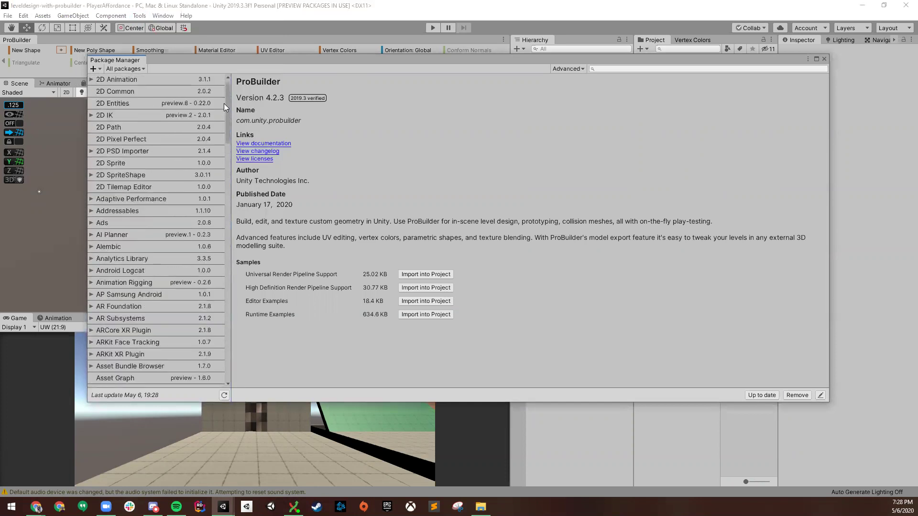
click(569, 69)
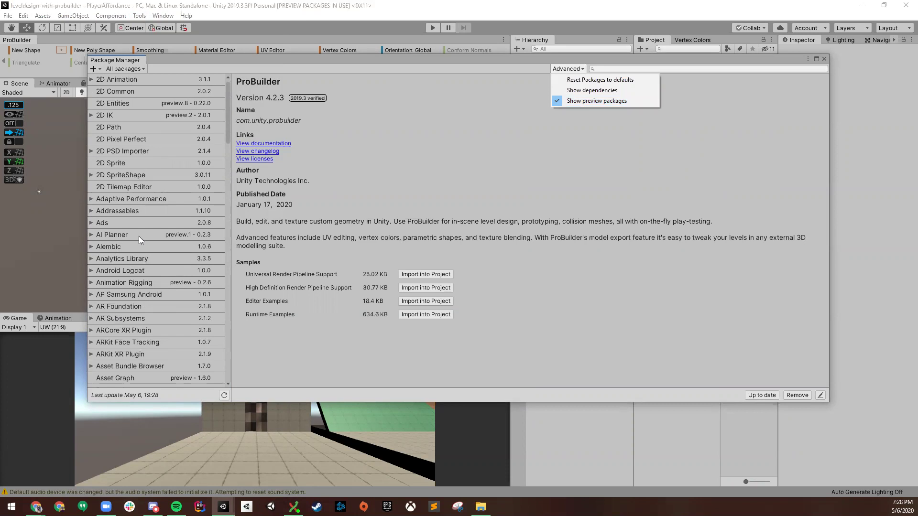
click(407, 59)
scroll(155, 245, down, 20)
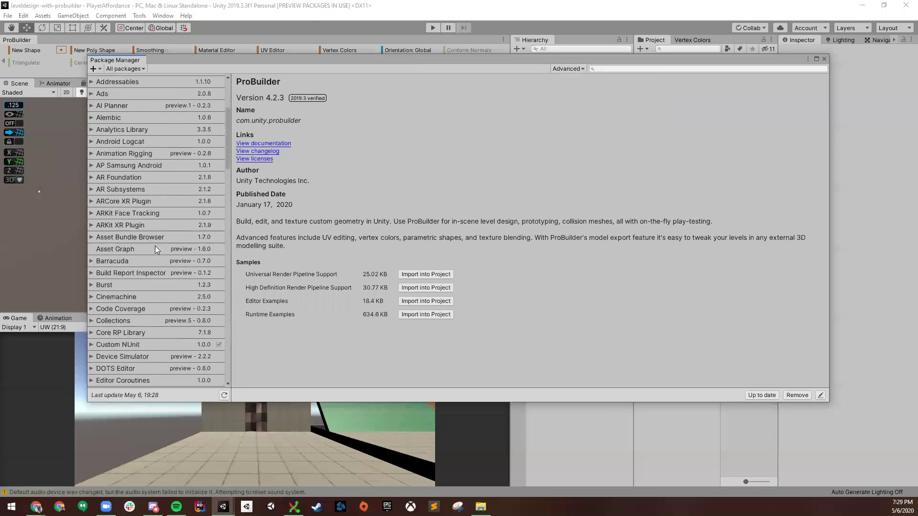
scroll(156, 245, down, 15)
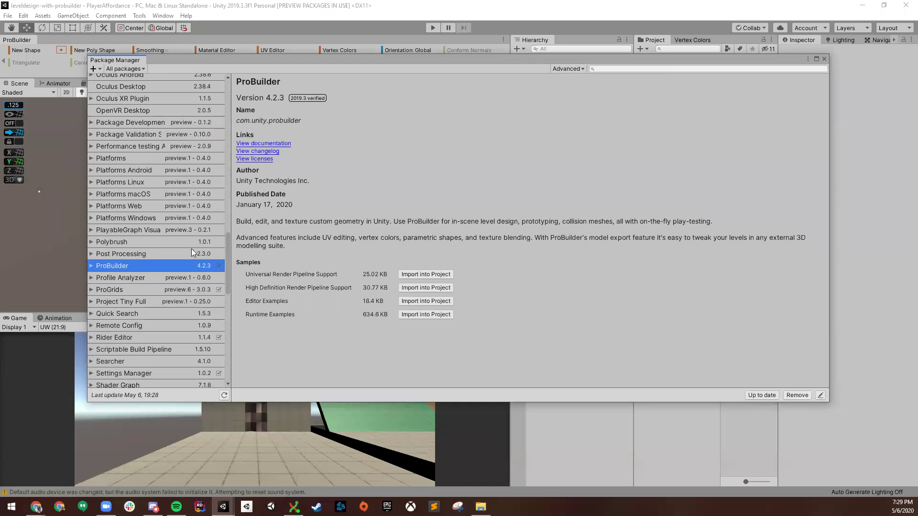
- Review the package details of Polybrush, ProGrids and ProBuilder, and close the Package Manager
click(114, 241)
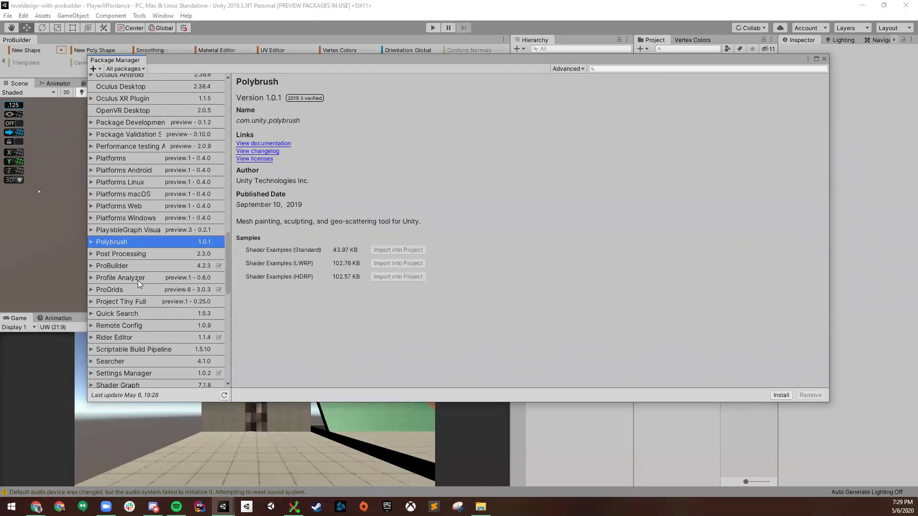
click(134, 300)
click(131, 290)
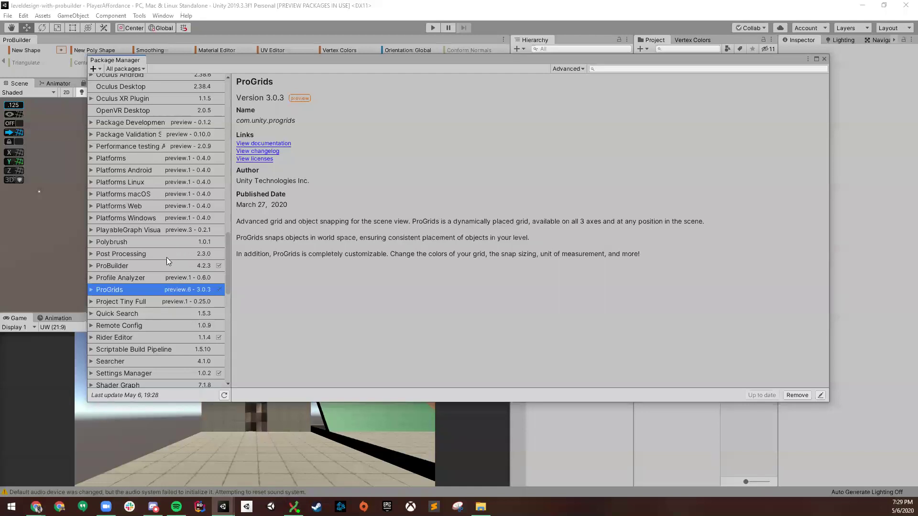
click(131, 242)
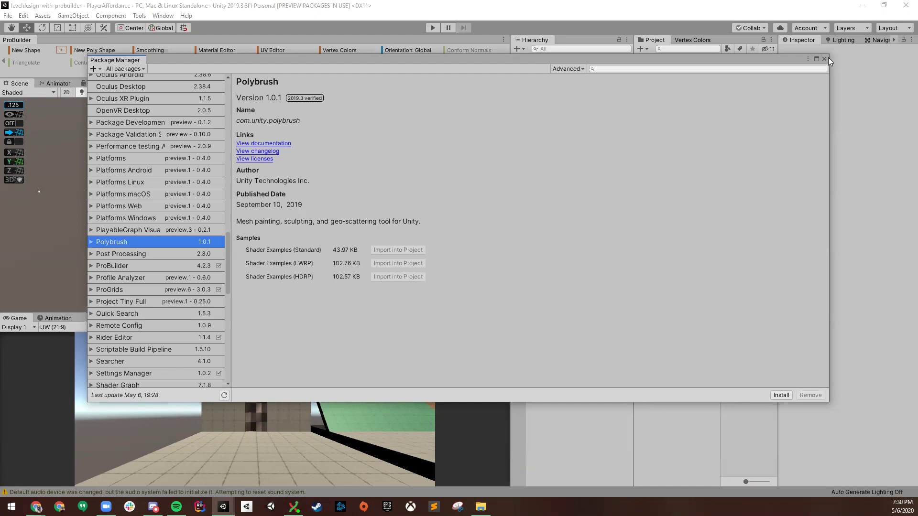
click(116, 264)
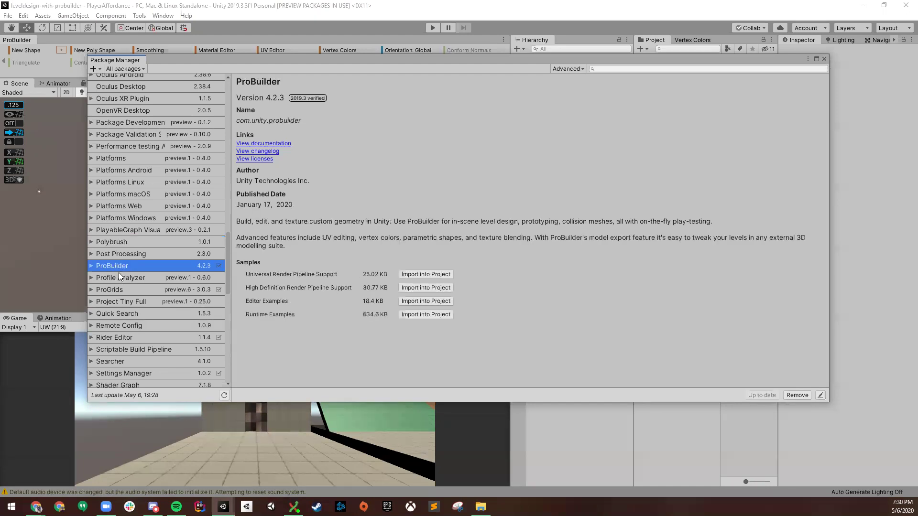
click(824, 59)
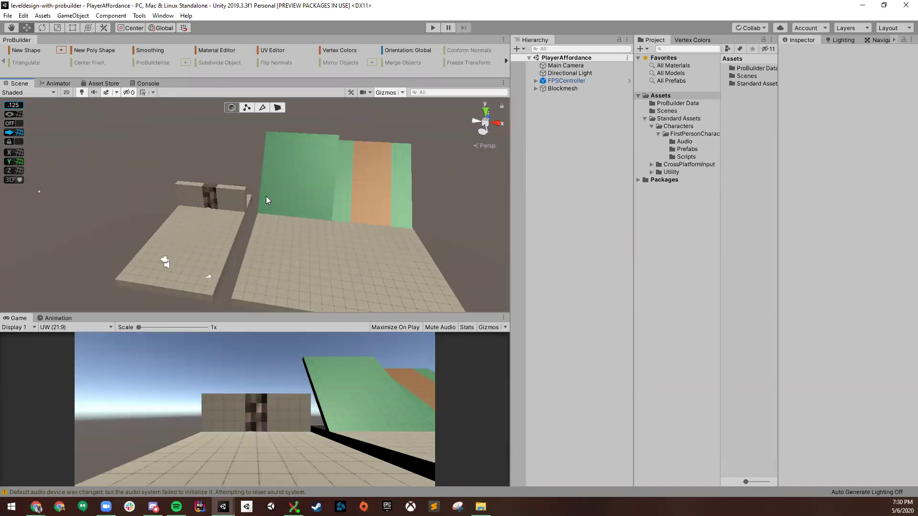
- Look over the available ProGrids commands, including the one that opens the ProGrids window
right_drag(220, 212, 312, 159)
right_drag(192, 249, 194, 203)
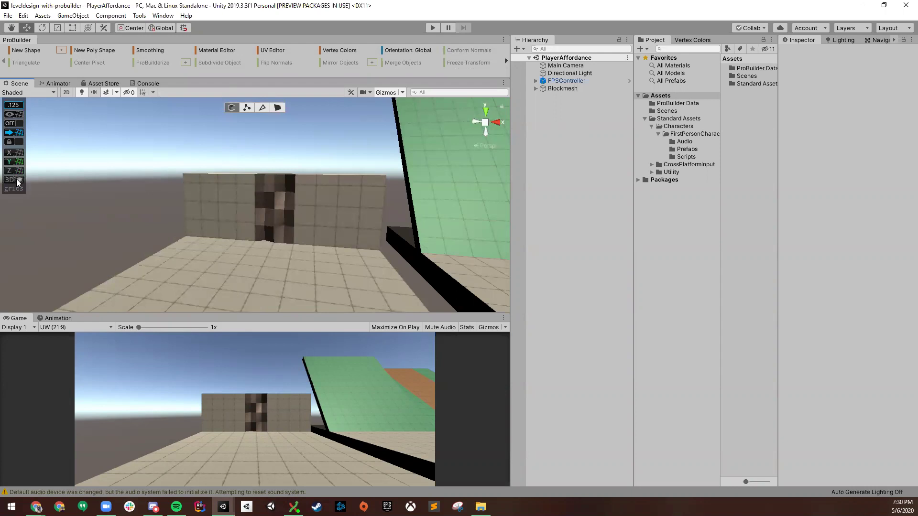
click(162, 16)
mouse_move(139, 16)
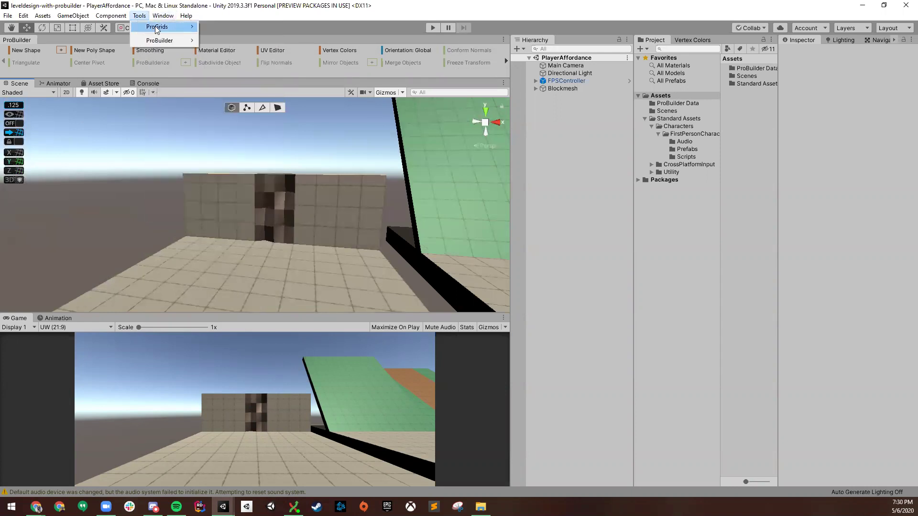
mouse_move(157, 27)
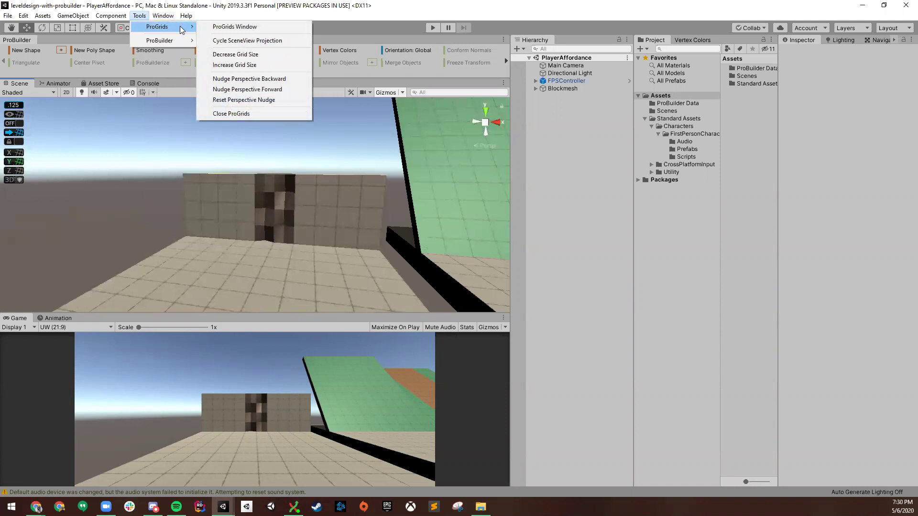
click(116, 3)
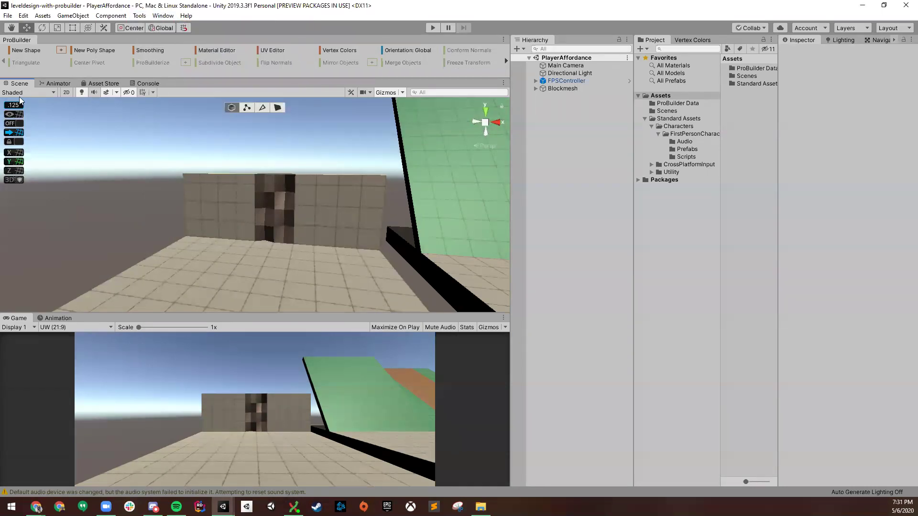
- Turn on ProGrids snapping and show the grid in the scene
click(12, 126)
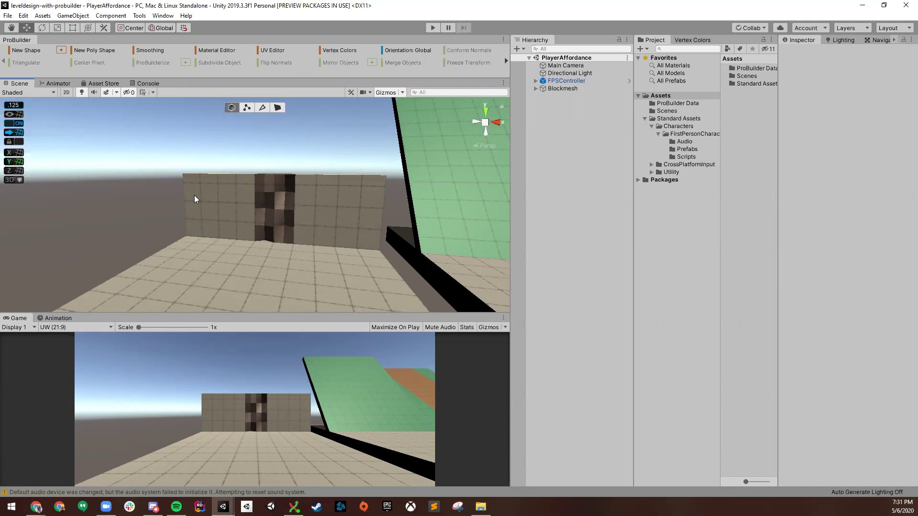
alt+drag(166, 191, 39, 257)
right_drag(39, 256, 38, 249)
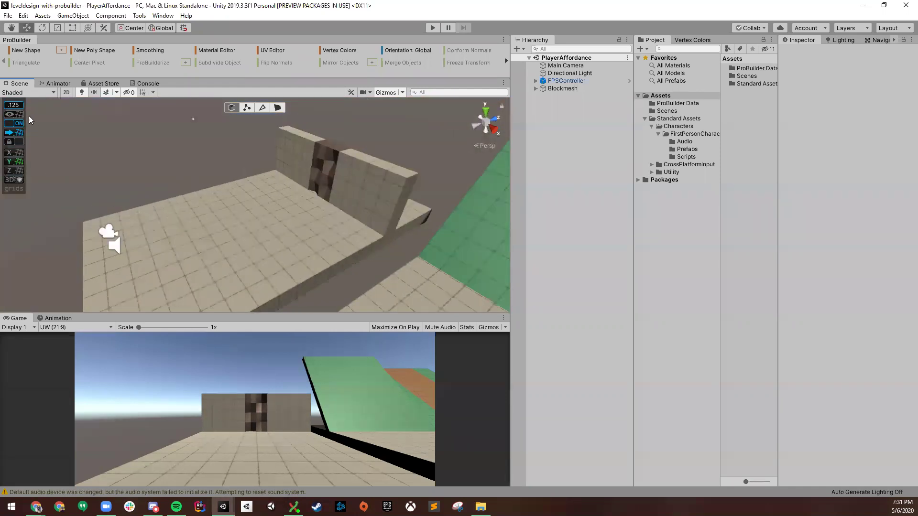
click(17, 113)
right_drag(244, 154, 314, 217)
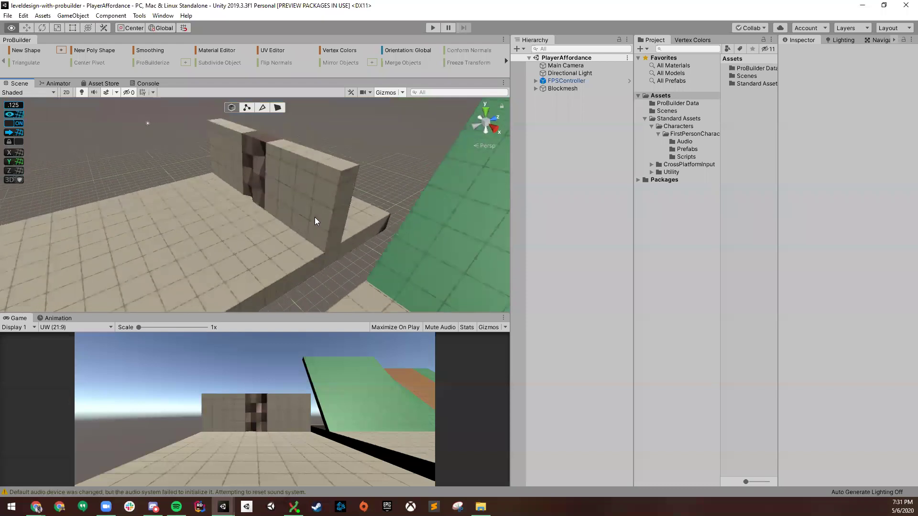
- Select the Example 1 wall nearest the green ramp and examine its faces and the ground against the grid
click(312, 214)
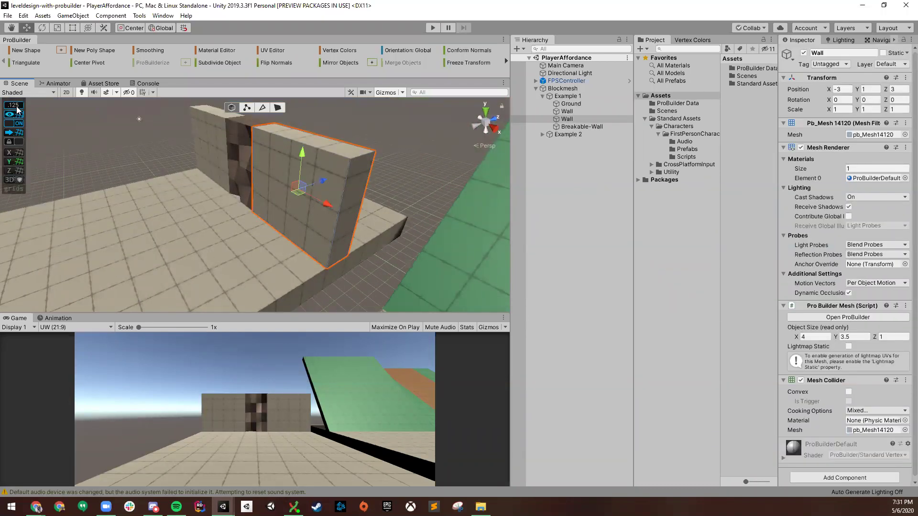
right_drag(325, 266, 376, 204)
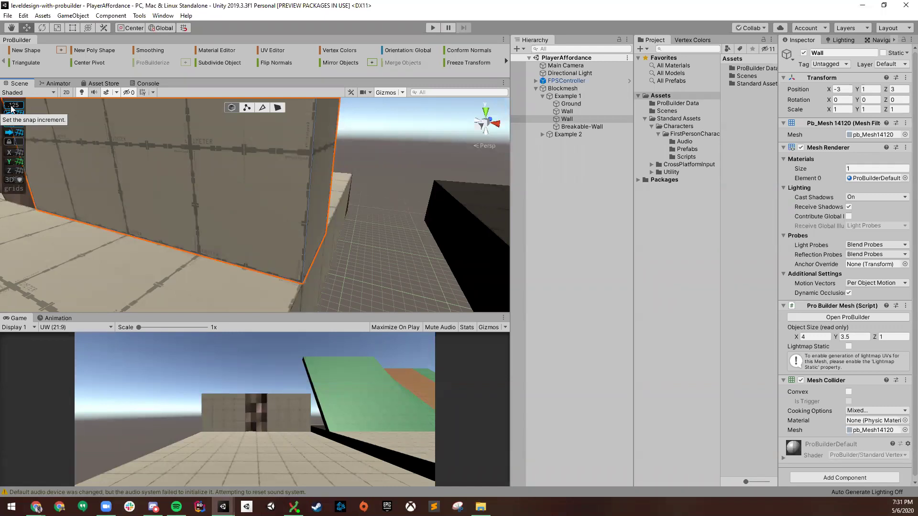
right_drag(344, 189, 300, 155)
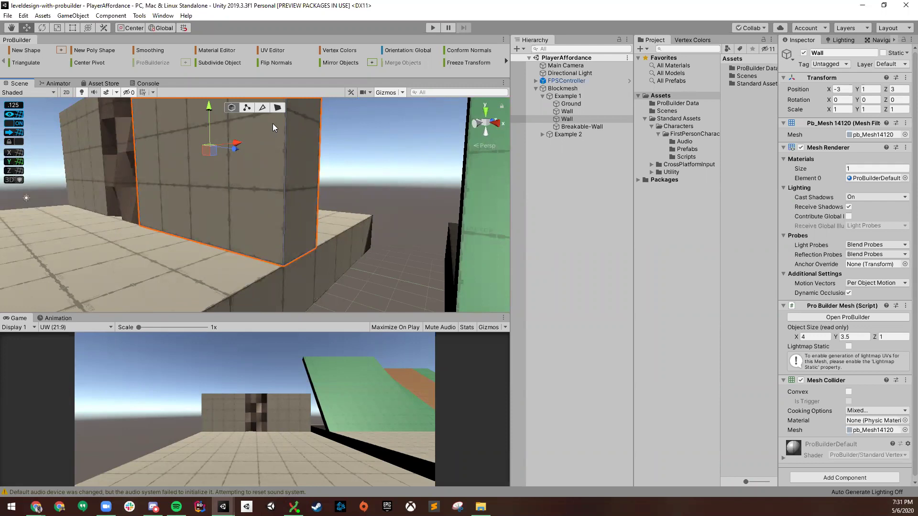
right_drag(283, 187, 181, 166)
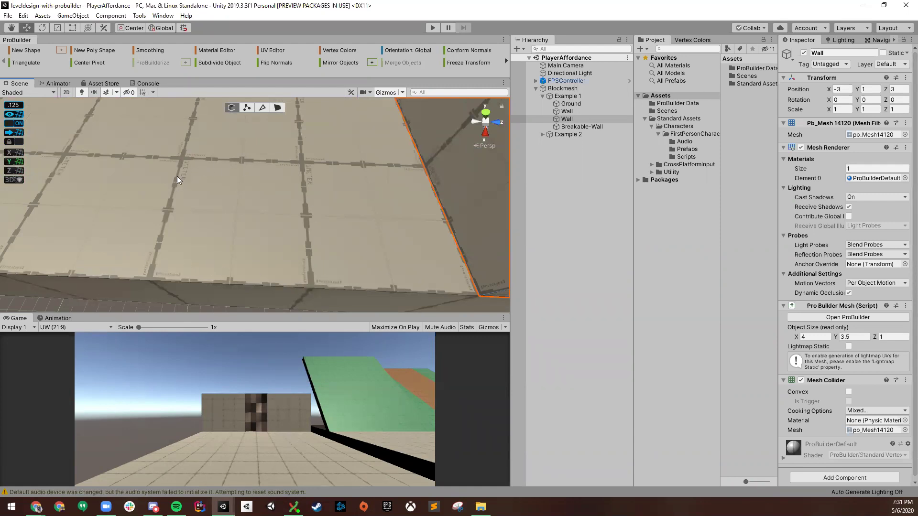
right_drag(231, 199, 182, 275)
click(231, 156)
key(ctrl+k)
key(Delete)
click(264, 216)
key(w)
key(s)
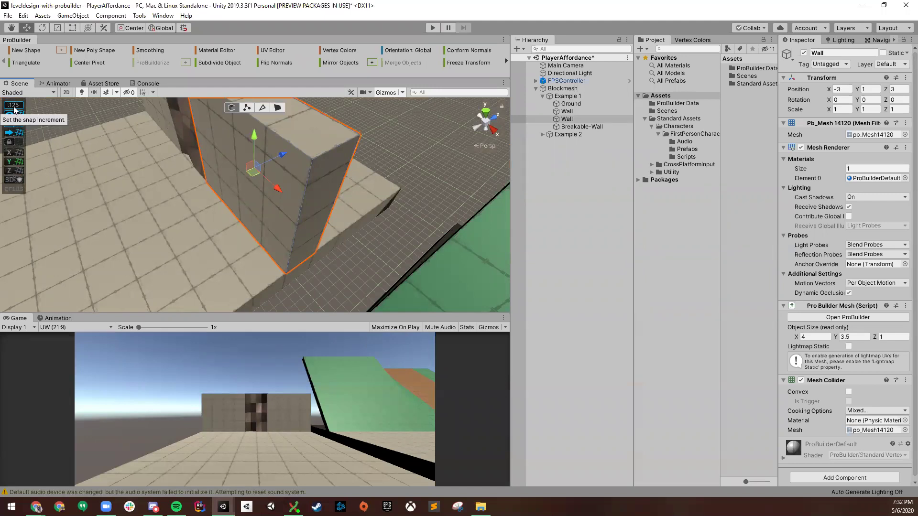
right_drag(158, 168, 335, 242)
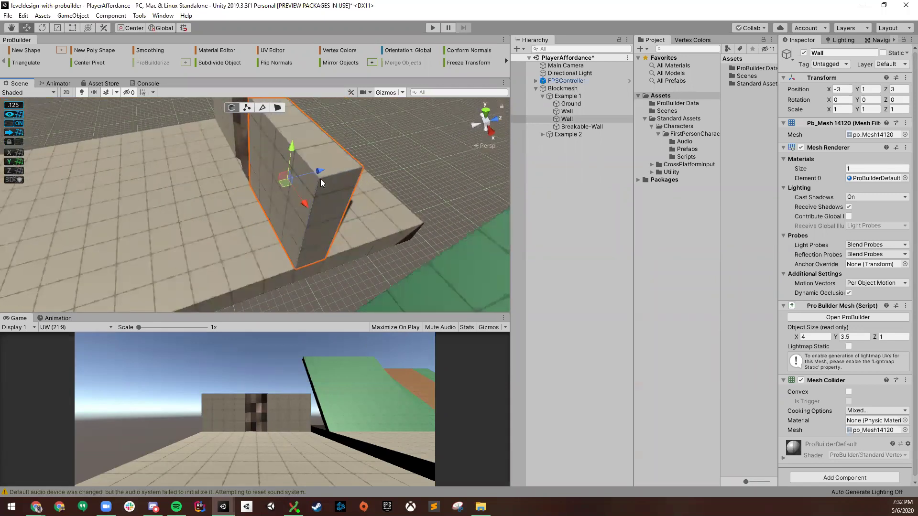
- Set the ProGrids snap value to 1 and move the selected wall along Z to position 2
click(19, 107)
click(119, 107)
text(1)
key(ctrl+a)
text(1)
click(128, 156)
mouse_move(317, 170)
mouse_down()
mouse_move(232, 190)
mouse_move(306, 182)
mouse_up()
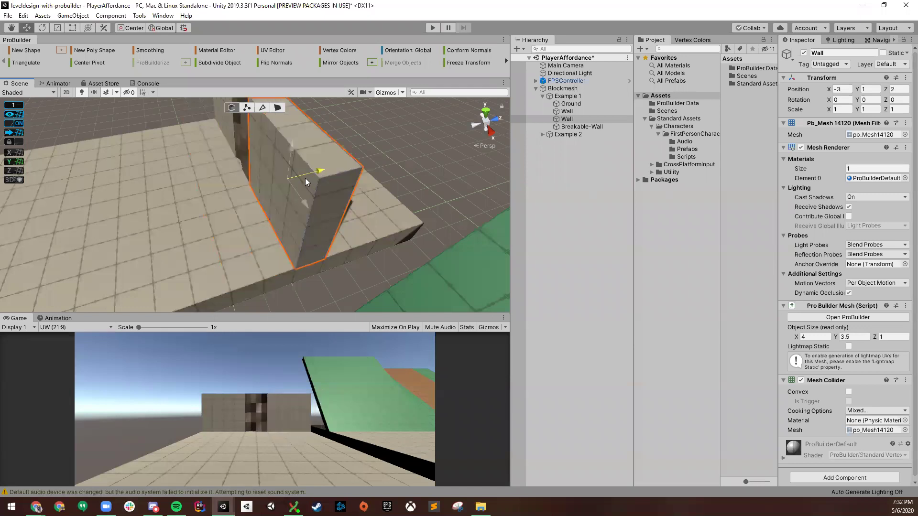
- Set the ProGrids snap value to 0.125 and deselect the wall
click(13, 105)
text(0.125)
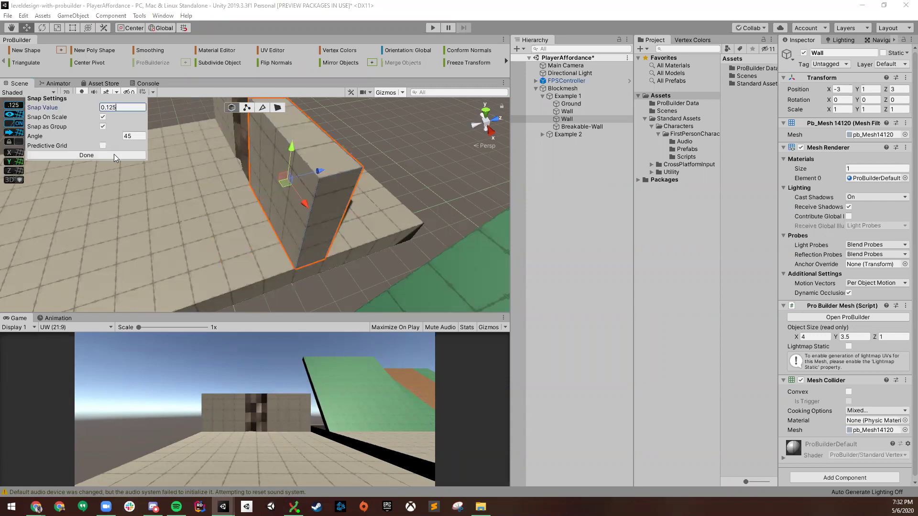
click(114, 154)
alt+drag(185, 176, 197, 147)
click(279, 159)
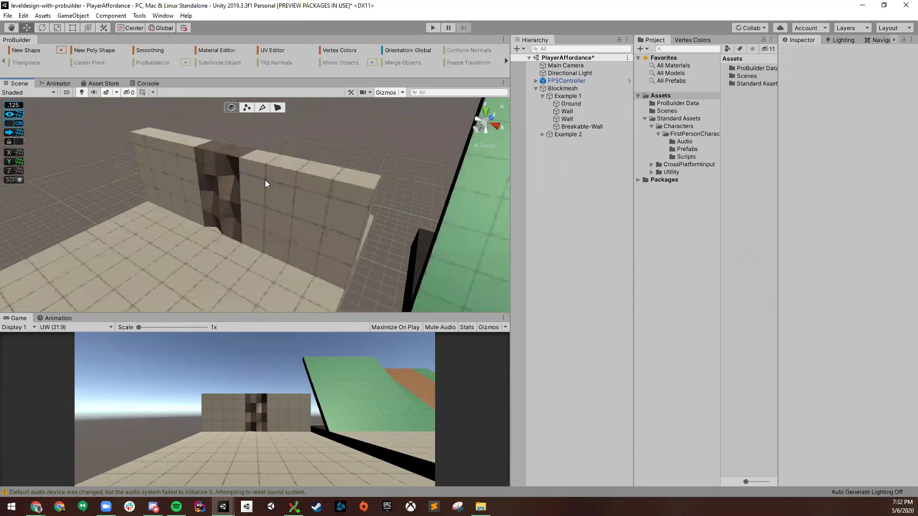
alt+drag(264, 177, 110, 111)
alt+drag(185, 164, 11, 130)
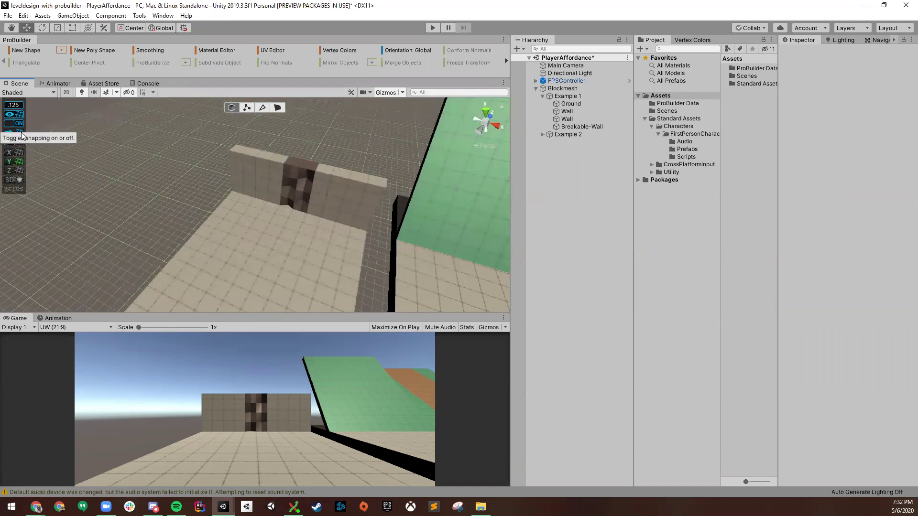
alt+drag(141, 151, 213, 166)
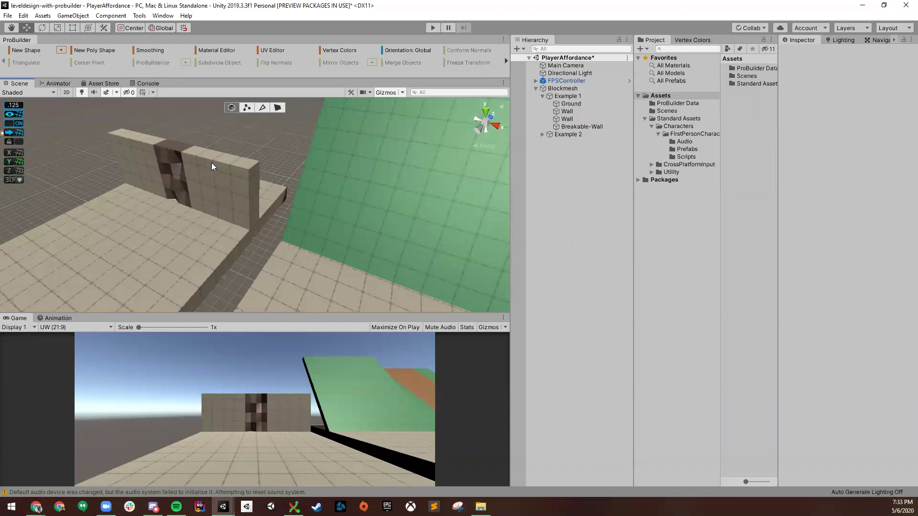
- Select the Example 1 wall nearest the green ramp and lock the ProGrids perspective grid
mouse_move(229, 160)
right_down()
mouse_move(220, 168)
mouse_move(212, 157)
right_up()
key(w)
alt+drag(210, 157, 211, 157)
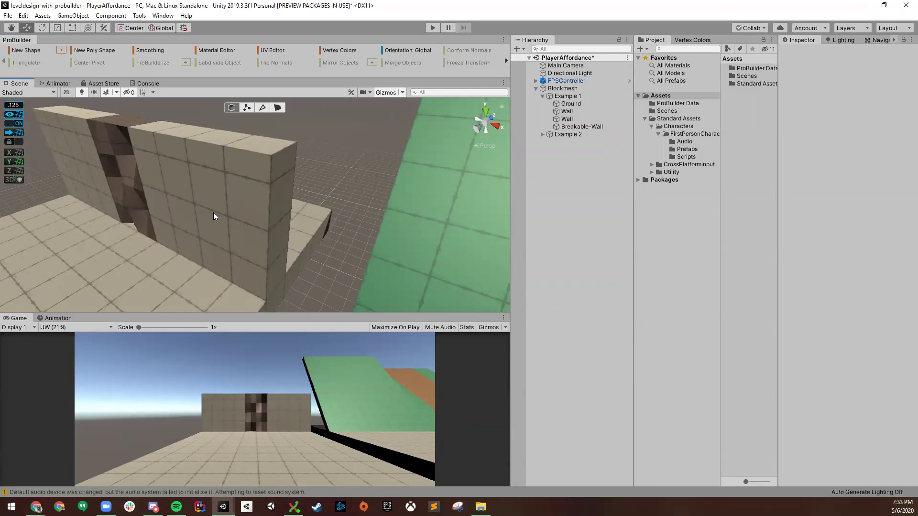
right_drag(271, 258, 268, 243)
key(w)
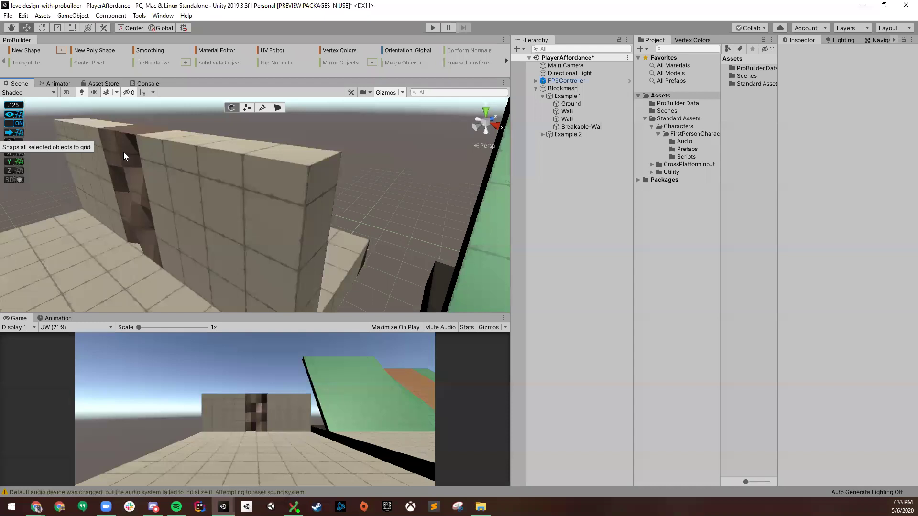
right_drag(354, 214, 218, 281)
click(216, 234)
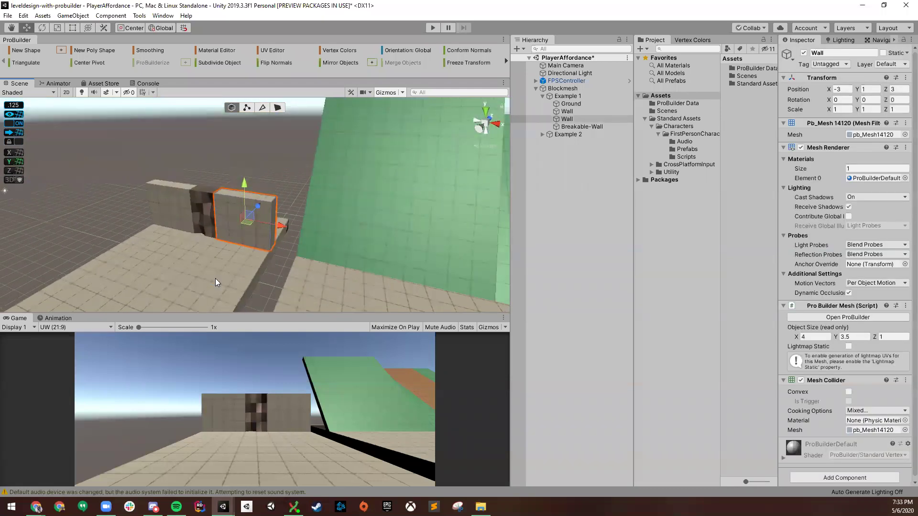
click(12, 143)
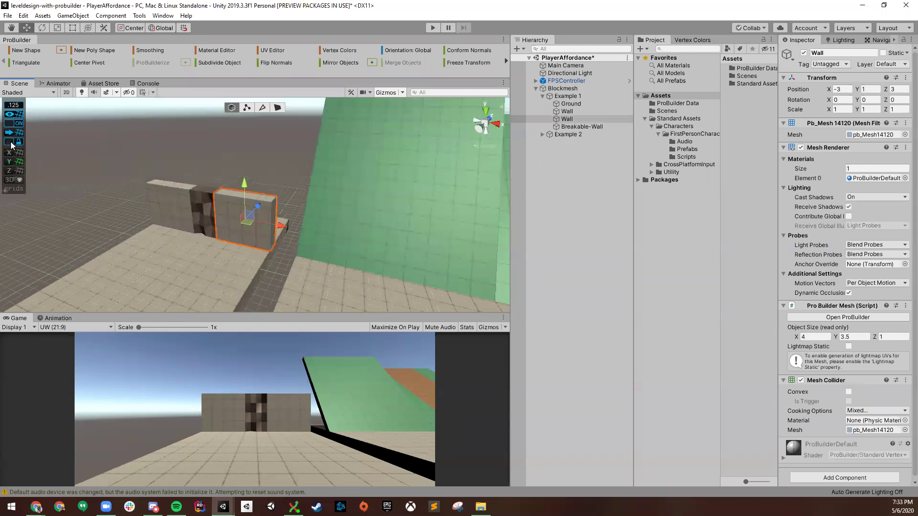
- Deselect the wall and examine the Example 1 walls and the green ramp against the locked grid
right_drag(303, 180, 248, 265)
key(w)
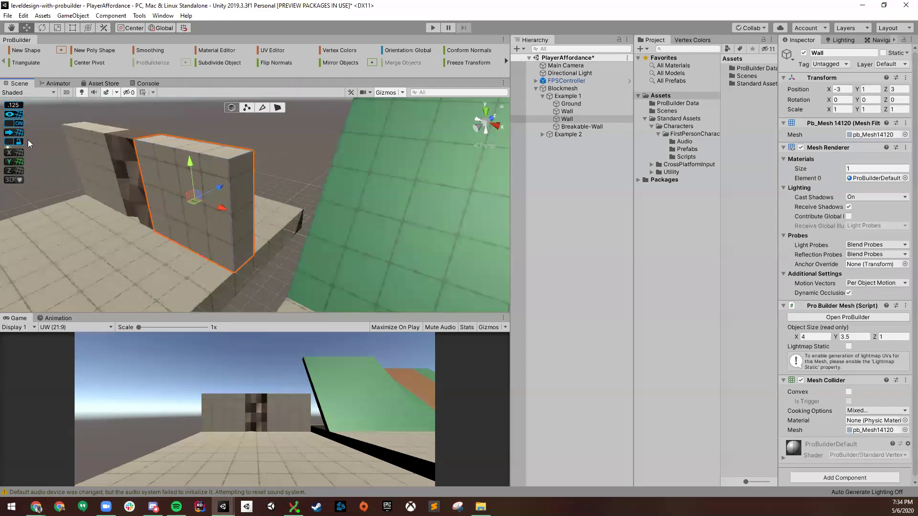
alt+drag(232, 183, 296, 165)
click(269, 179)
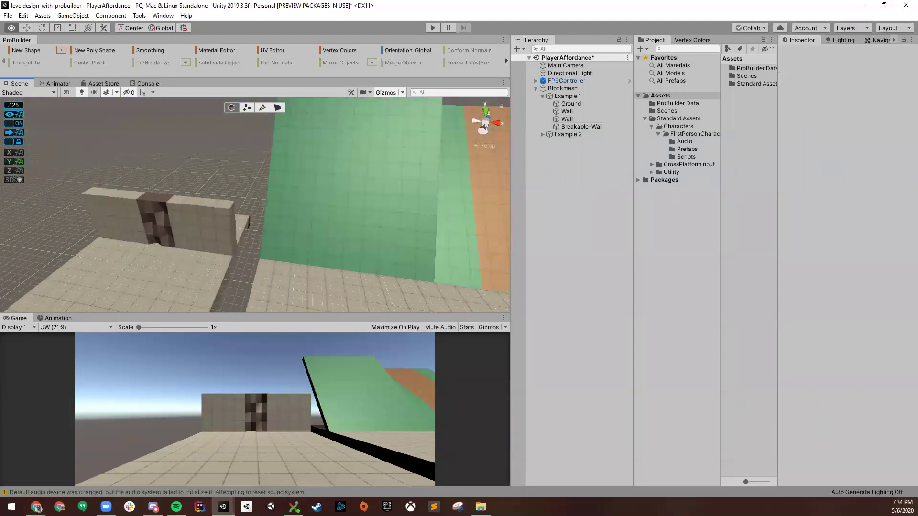
scroll(232, 199, up, 5)
scroll(223, 189, down, 1)
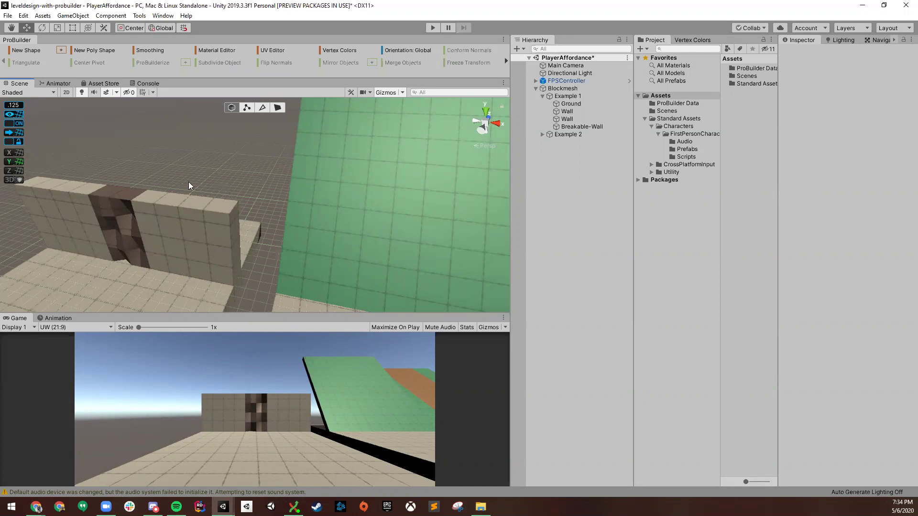
right_drag(188, 182, 144, 161)
key(w)
key(s)
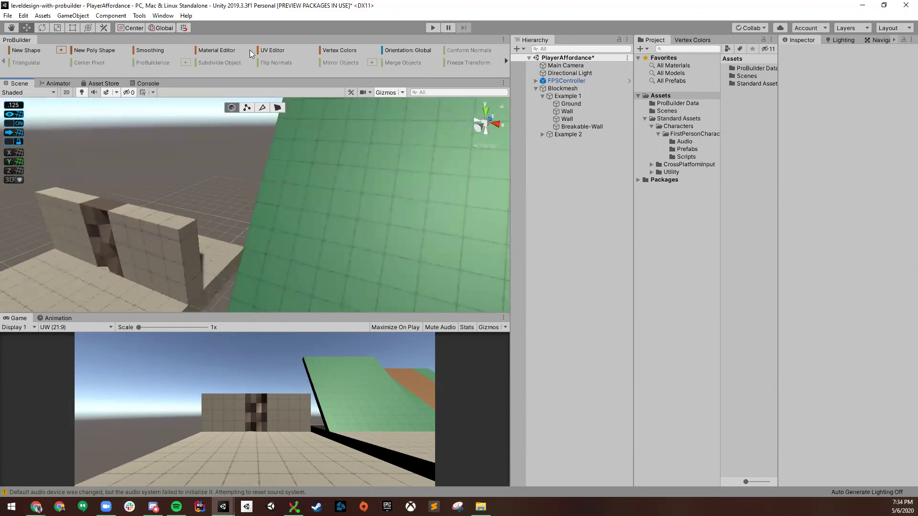
- Look up where ProBuilder is listed among the editor's tools and view the green ramp
click(140, 16)
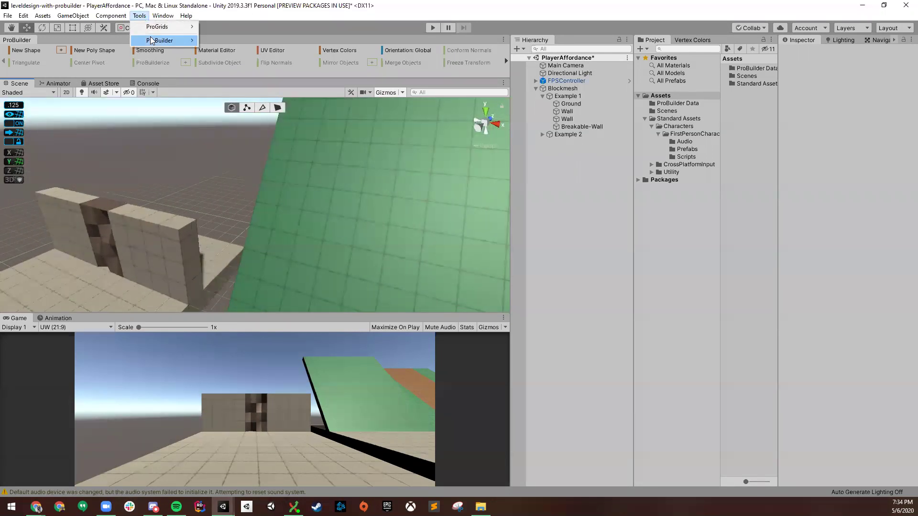
click(202, 3)
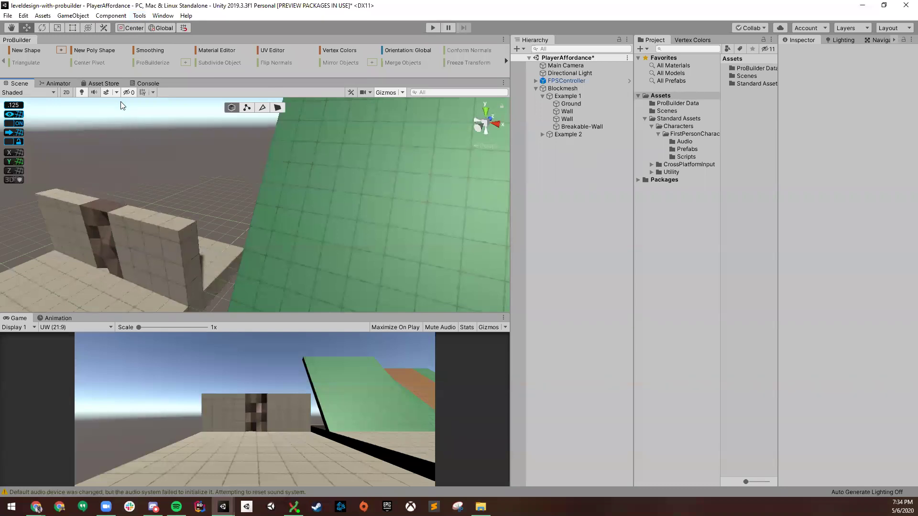
right_drag(215, 156, 252, 150)
key(s)
key(w)
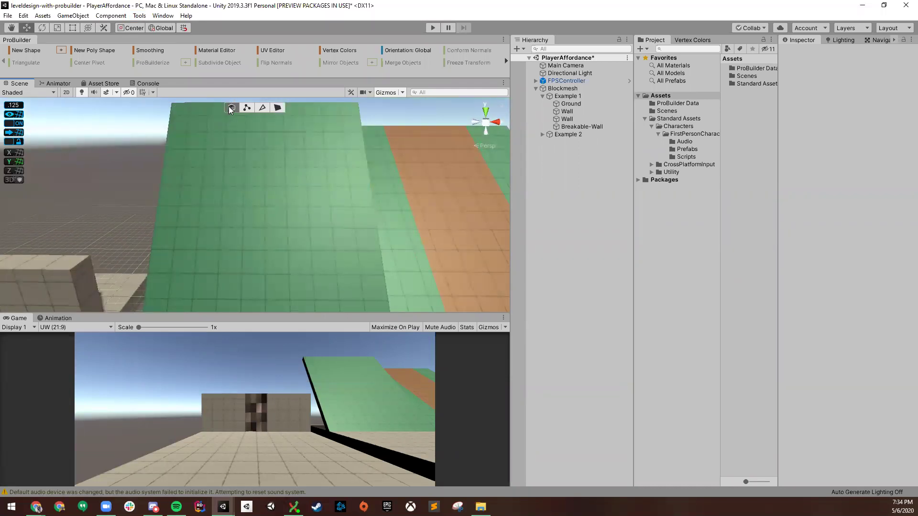
- Select the Example 1 wall nearest the green ramp and switch ProBuilder to vertex selection
right_drag(231, 110, 152, 201)
click(156, 198)
scroll(157, 190, up, 5)
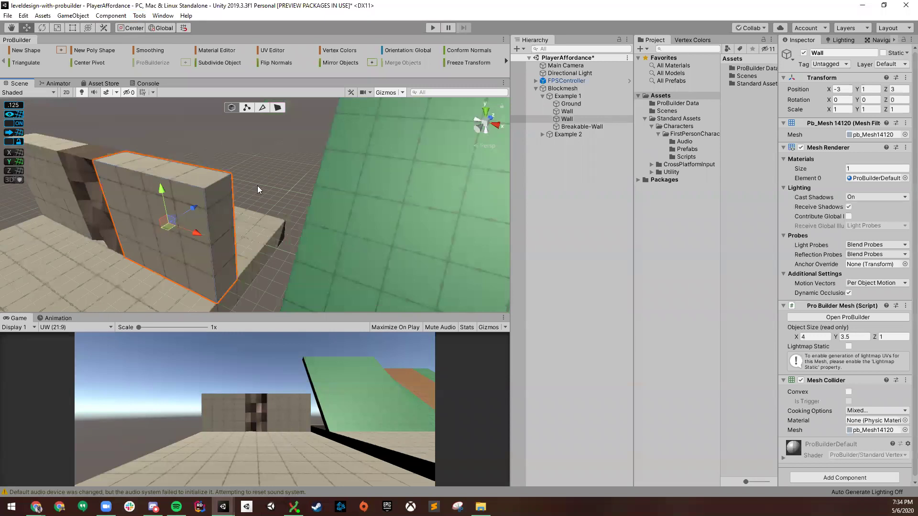
click(246, 108)
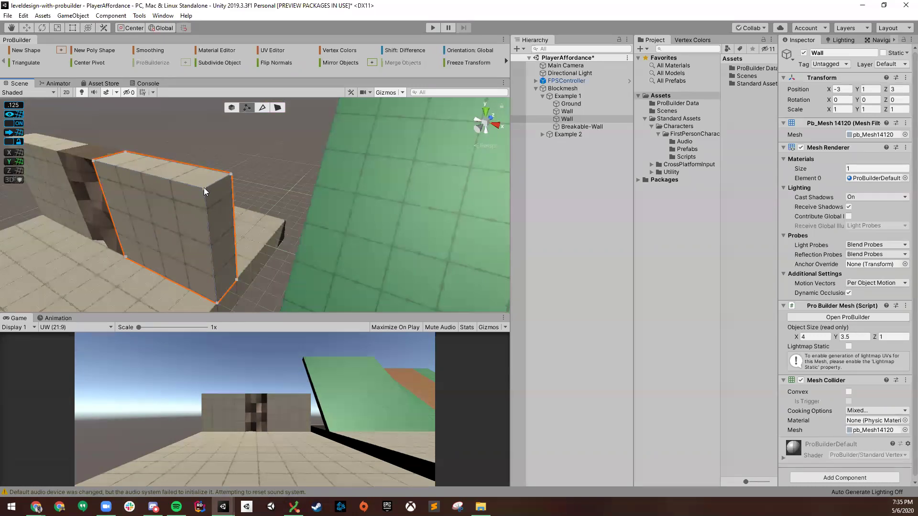
- Try moving the wall's front top corner vertex nearest the ramp and undo the vertex move
click(93, 161)
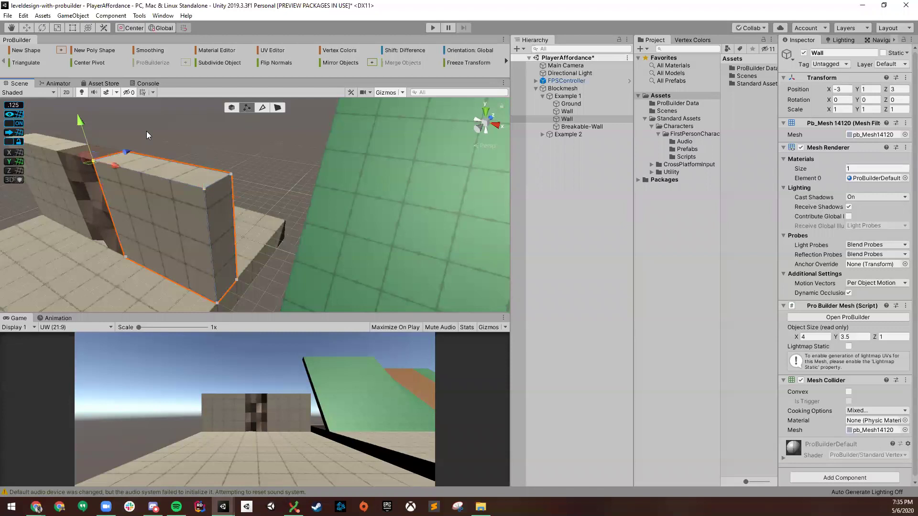
click(204, 189)
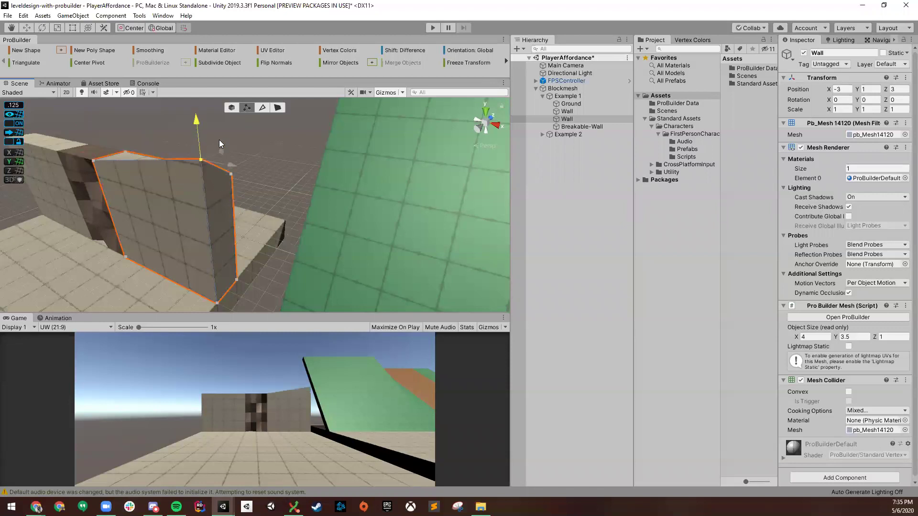
drag(200, 152, 101, 342)
key(ctrl+z)
key(ctrl+z)
- Try pulling both front top vertices out to a wall depth of 2.75, undo it, and return to object selection
alt+drag(172, 161, 119, 182)
shift+click(119, 179)
drag(200, 181, 155, 209)
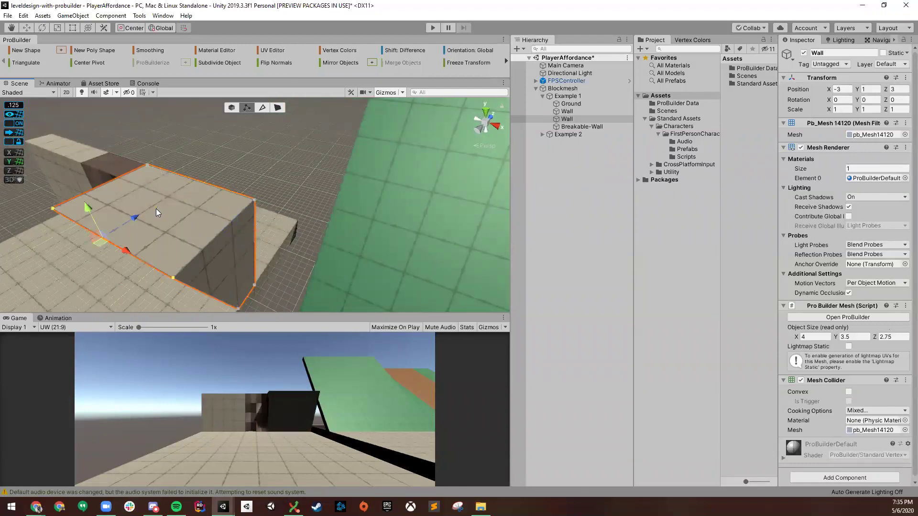
key(ctrl+z)
click(232, 108)
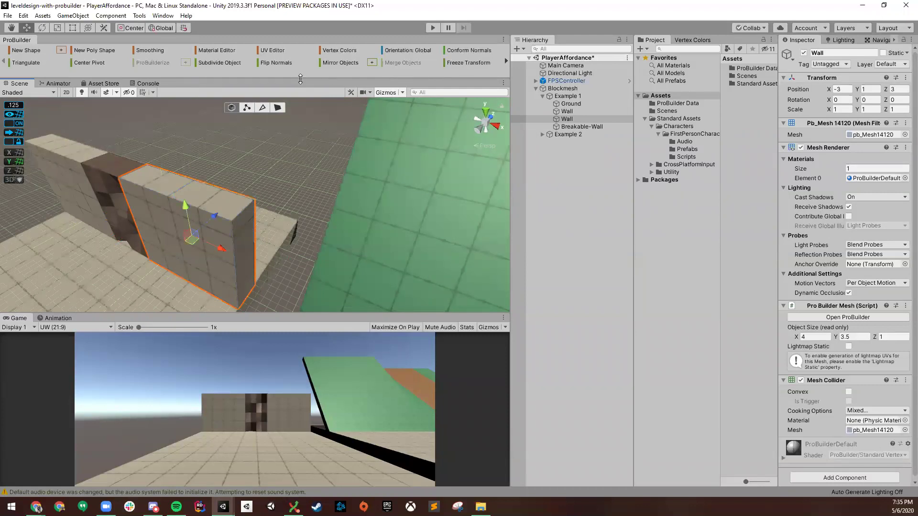
- Make the ProBuilder window taller and switch its commands to icon mode and back to text mode
drag(294, 78, 296, 113)
right_click(22, 42)
click(80, 60)
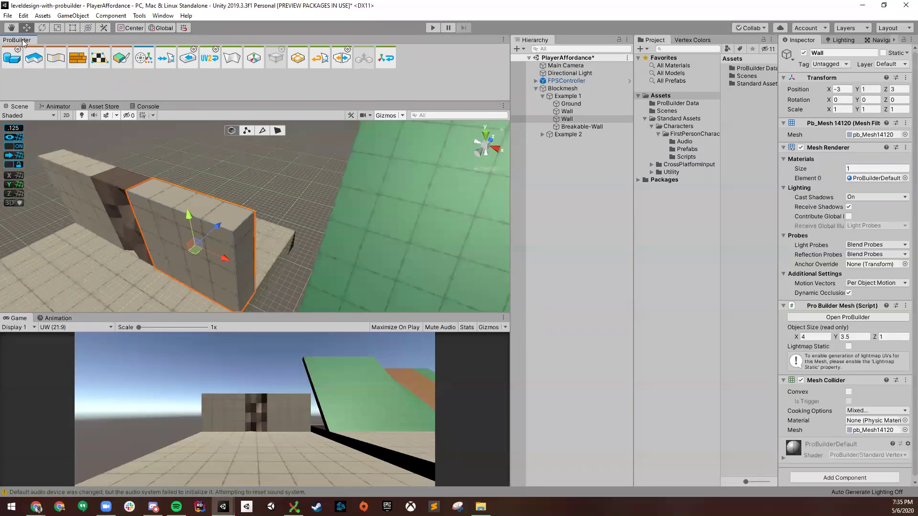
right_click(22, 41)
click(61, 69)
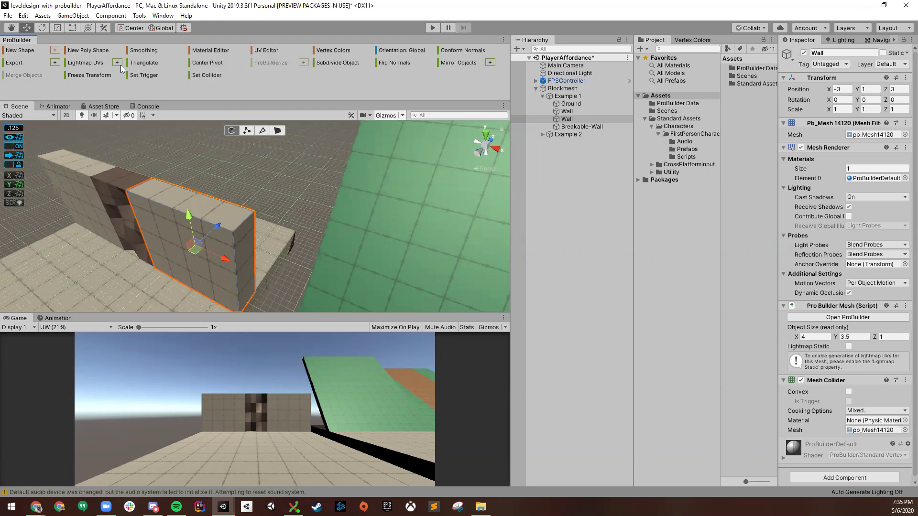
- Switch to vertex selection and select the wall's front top corner vertex nearest the ramp
alt+drag(306, 172, 201, 184)
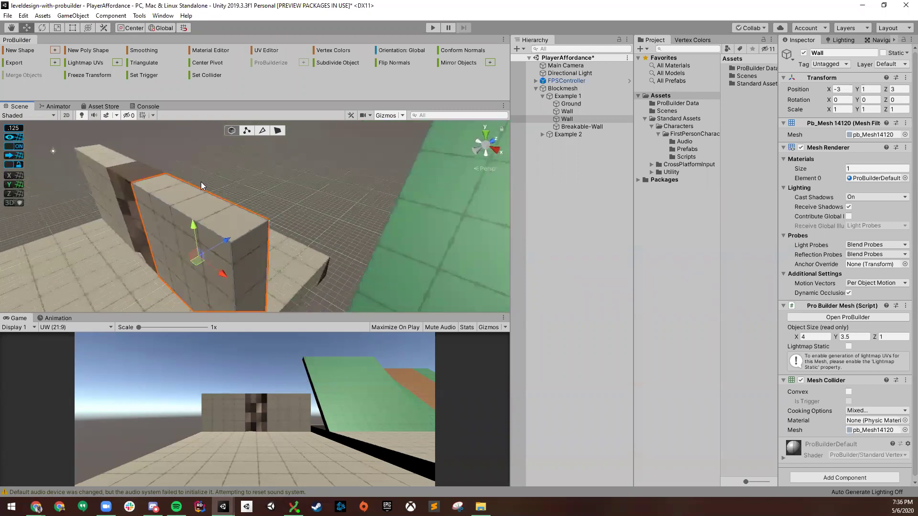
right_drag(222, 168, 232, 169)
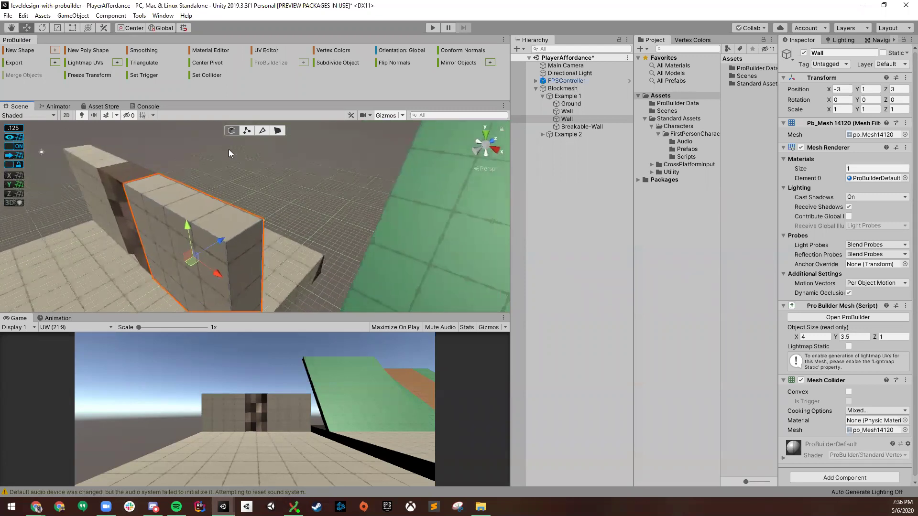
right_drag(245, 193, 256, 185)
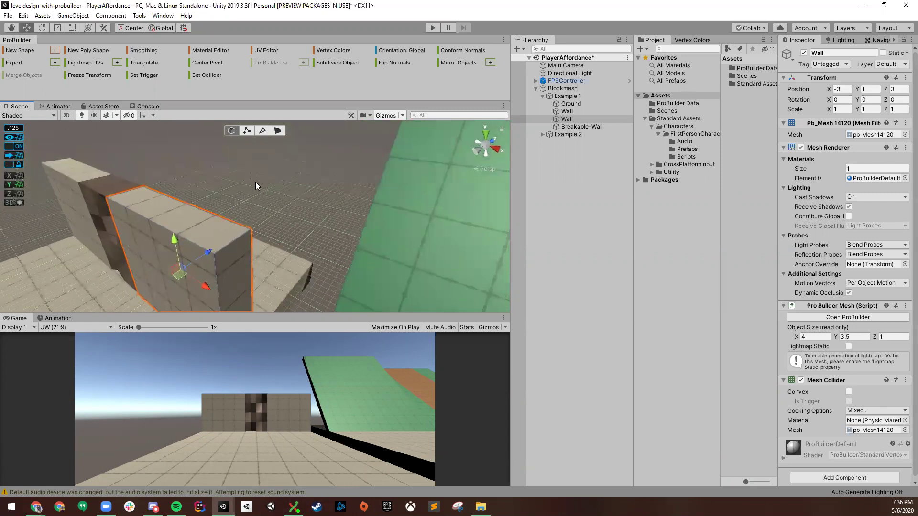
click(240, 129)
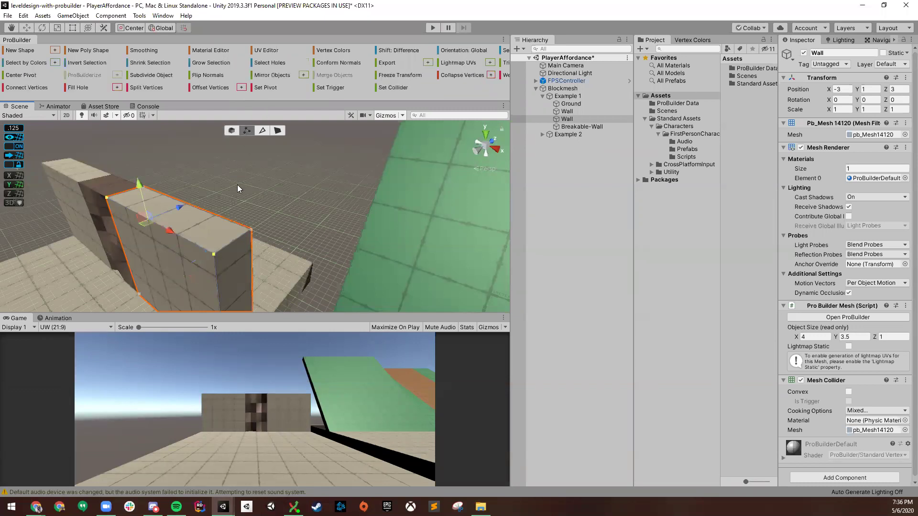
click(212, 252)
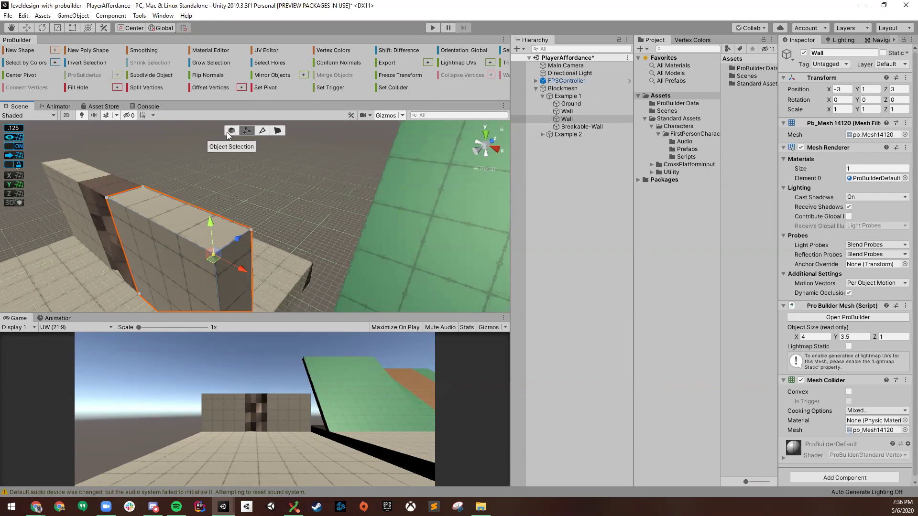
- Switch to edge selection and select an edge at the wall's front corner nearest the ramp
click(263, 130)
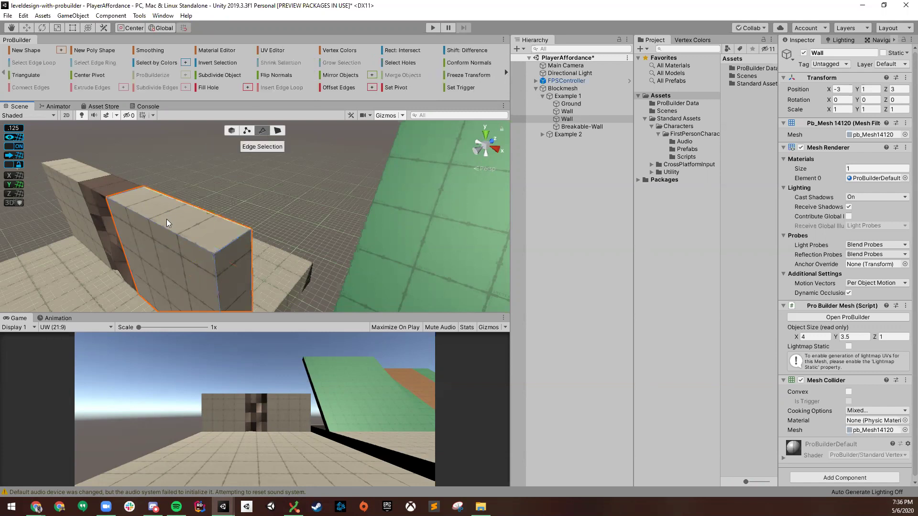
click(220, 252)
alt+drag(273, 202, 233, 273)
right_drag(239, 241, 233, 235)
- Try pulling the wall's front corner edge toward the ramp to a wall length of 5, and undo the edge moves
shift+click(225, 201)
drag(233, 200, 47, 305)
alt+drag(224, 243, 271, 216)
key(ctrl+z)
key(ctrl+z)
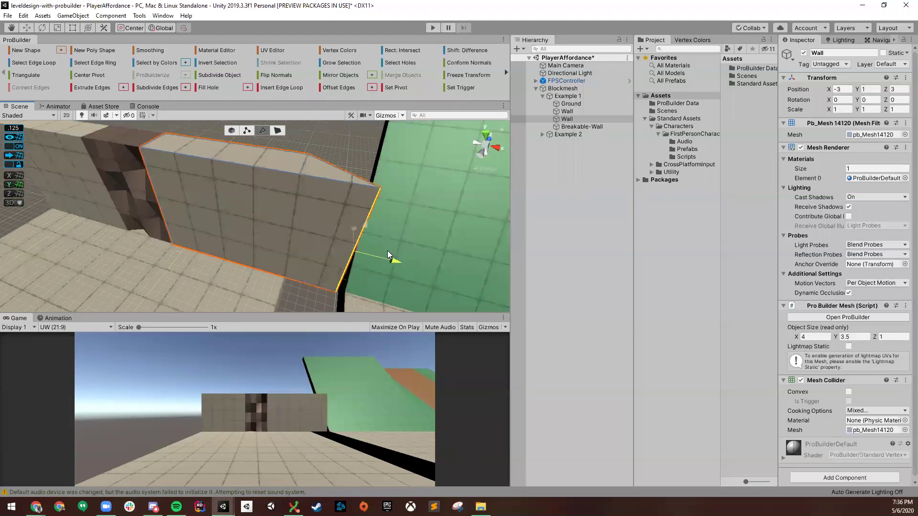
alt+drag(338, 245, 178, 216)
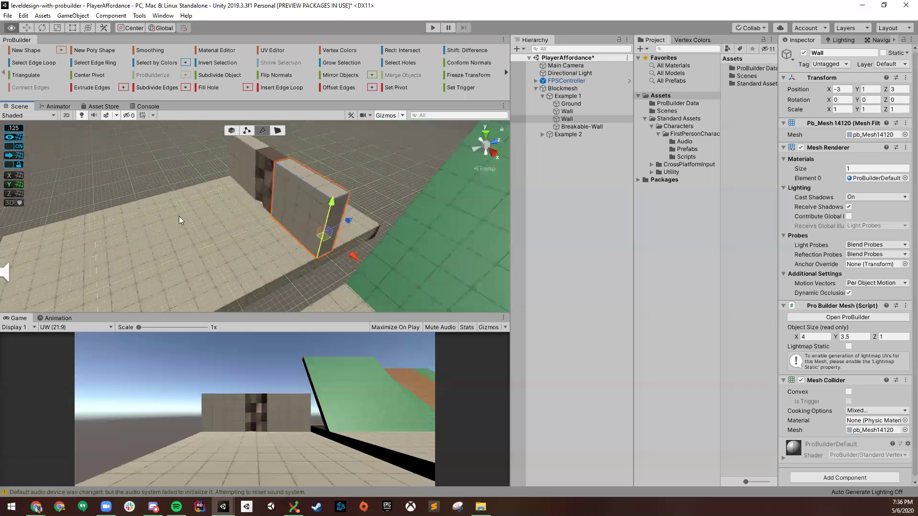
- Create a new ProBuilder cube on the Example 1 ground in front of the walls
scroll(182, 215, up, 4)
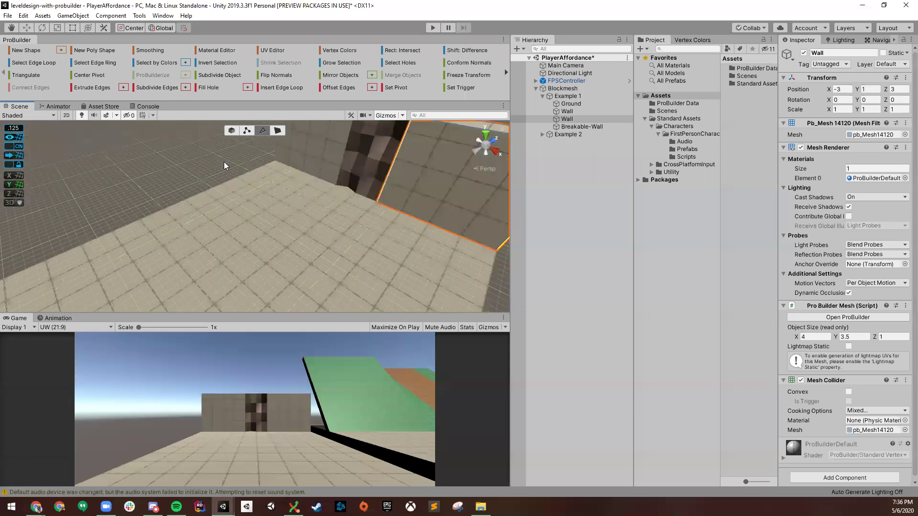
key(ctrl+k)
click(231, 131)
alt+drag(246, 195, 261, 207)
scroll(258, 200, down, 5)
- Try pulling the cube's edges out into a slope 2.5 long in X, and undo back past the cube's creation
click(262, 130)
click(273, 217)
shift+drag(316, 248, 326, 261)
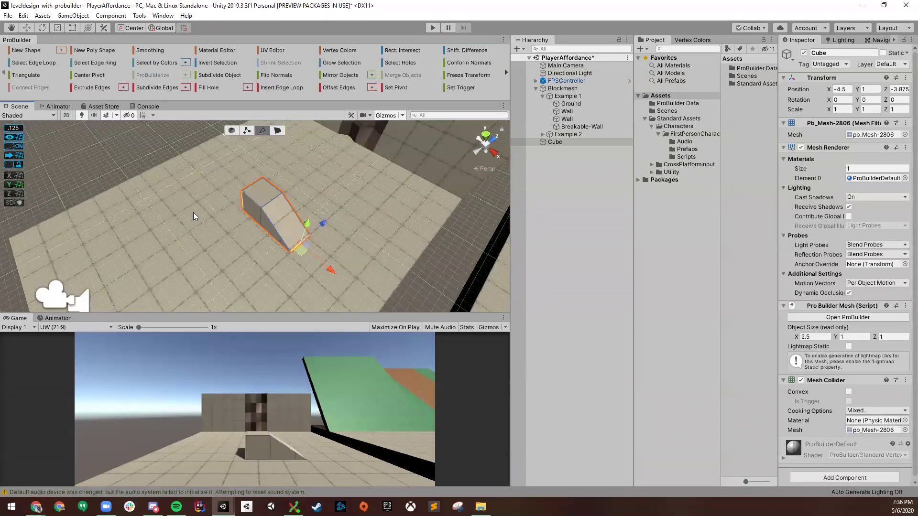
key(ctrl+z)
key(ctrl+z)
key(ctrl+z)
key(ctrl+z)
key(ctrl+z)
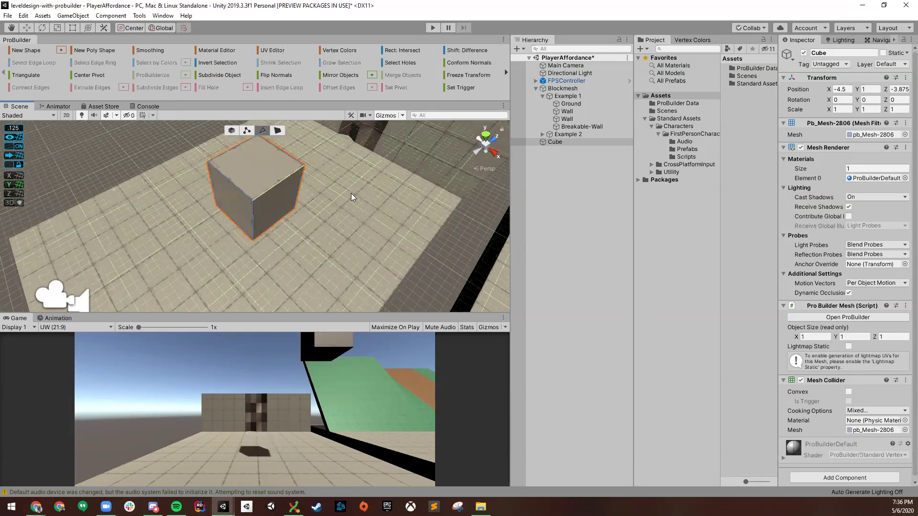
- Subdivide the selected vertical corner edge of the wall nearest the ramp
key(f)
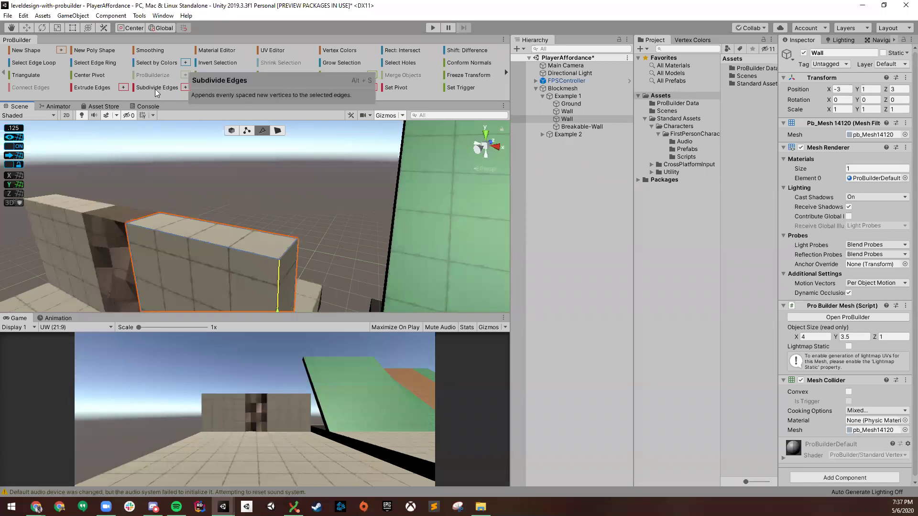
right_drag(248, 142, 203, 163)
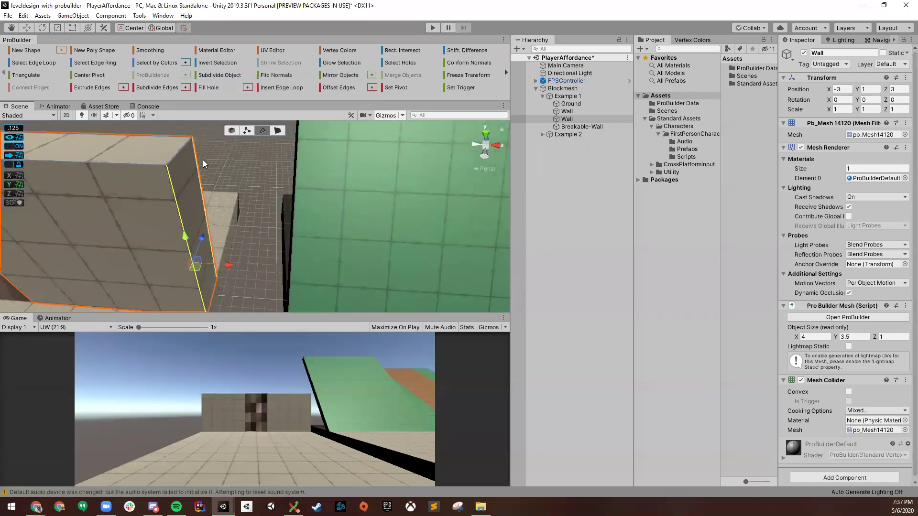
click(148, 87)
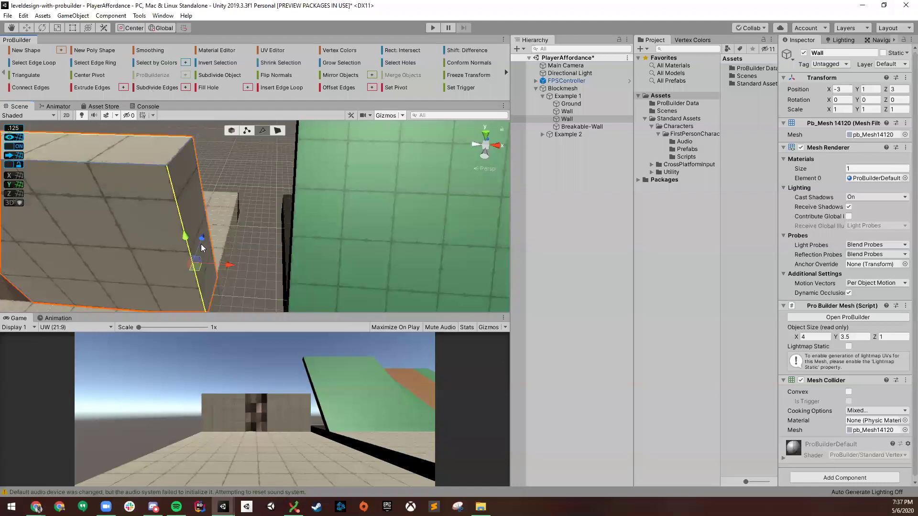
- Try pulling the lower segment of the subdivided edge along X to a wall length of 5, and undo it
click(174, 206)
right_drag(205, 284, 228, 236)
drag(257, 260, 297, 272)
right_drag(218, 143, 208, 274)
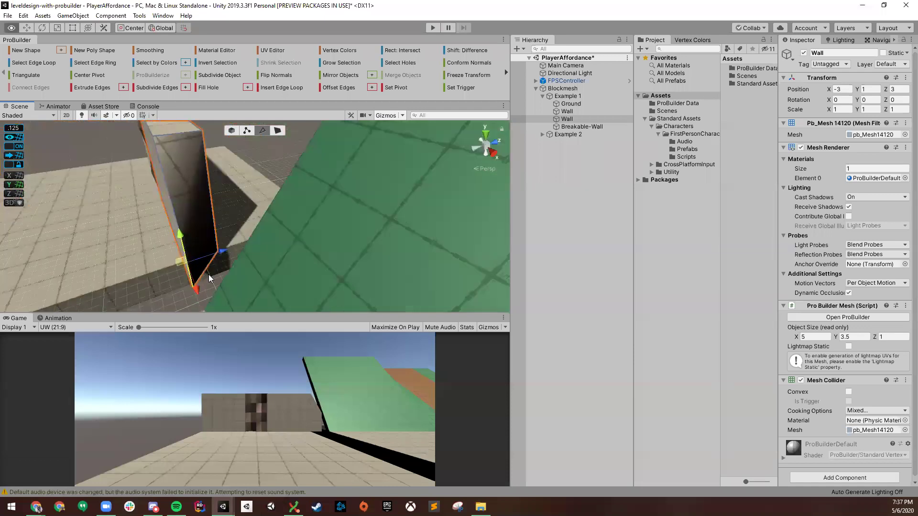
right_drag(203, 220, 266, 183)
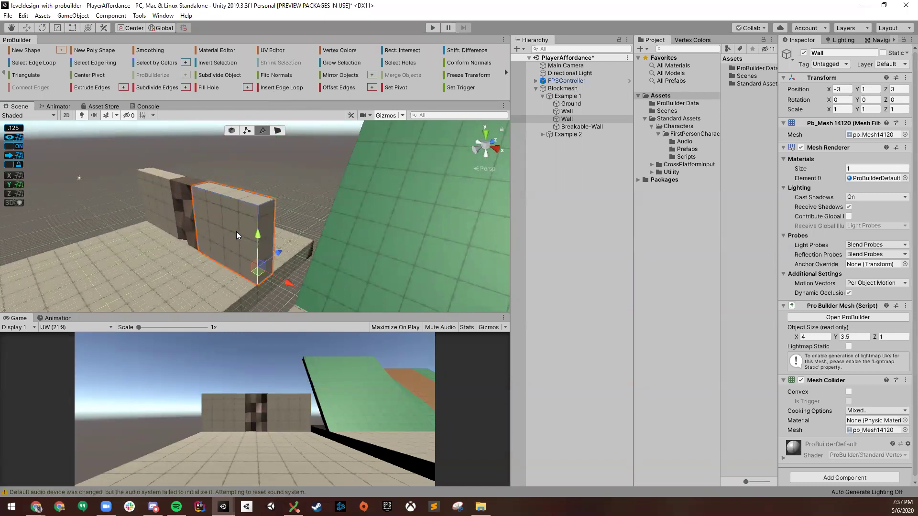
- Switch to face selection and select the large front face of the wall nearest the ramp
right_drag(236, 231, 249, 191)
key(s)
key(w)
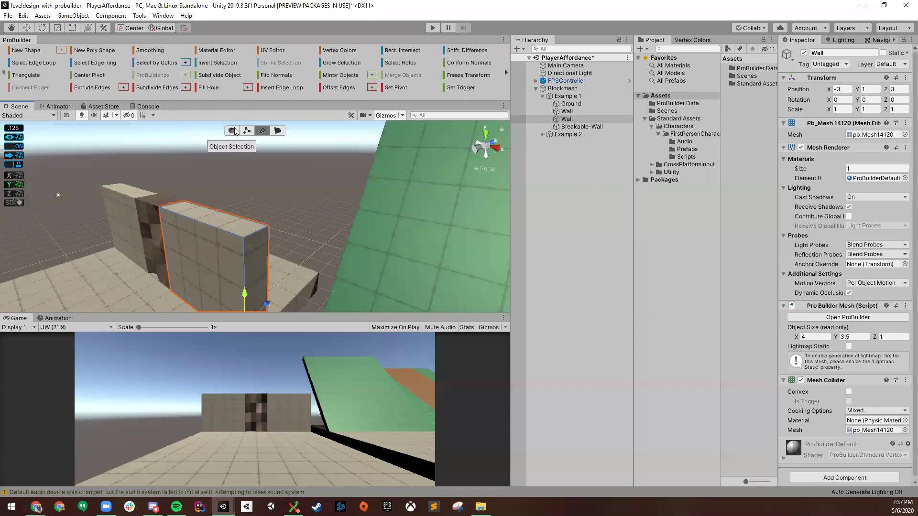
right_drag(288, 206, 293, 208)
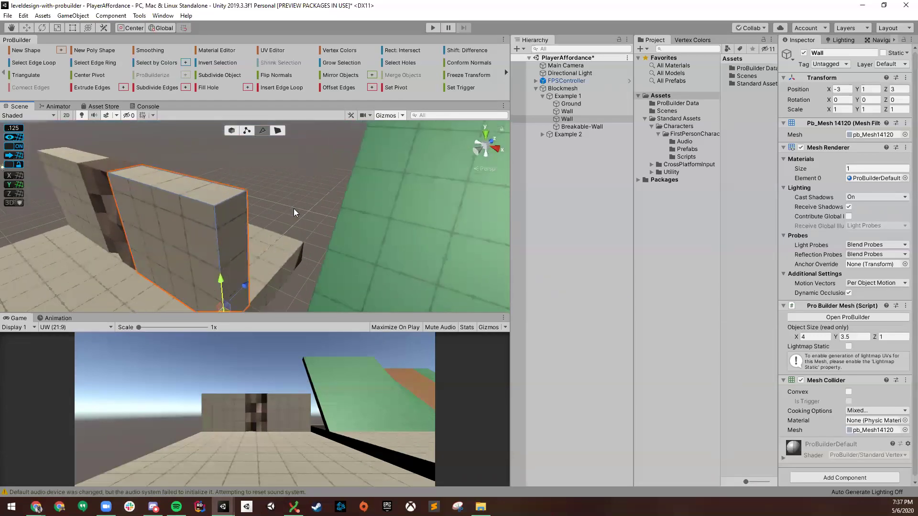
click(278, 130)
right_drag(227, 215, 271, 201)
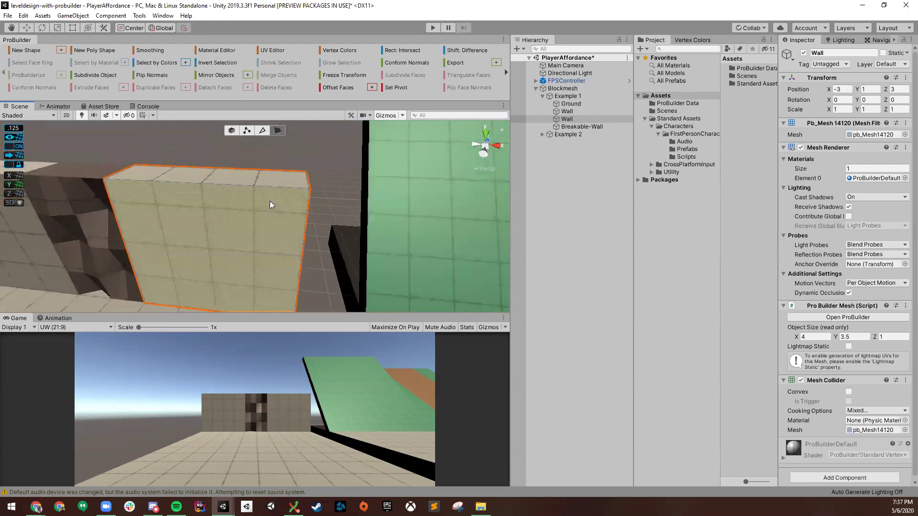
click(198, 205)
key(f)
right_drag(97, 228, 285, 218)
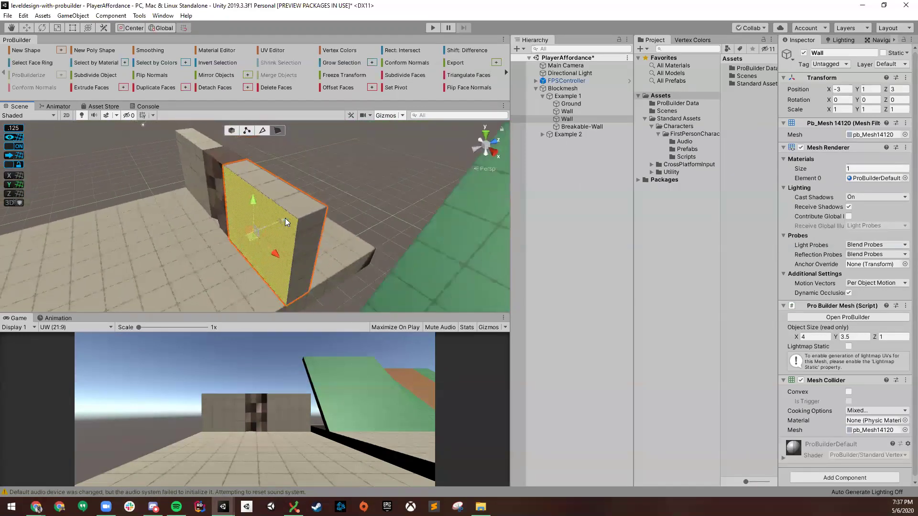
- Try pulling the wall's front face outward along Z, and undo the move
drag(285, 219, 167, 233)
right_drag(167, 233, 363, 179)
click(352, 191)
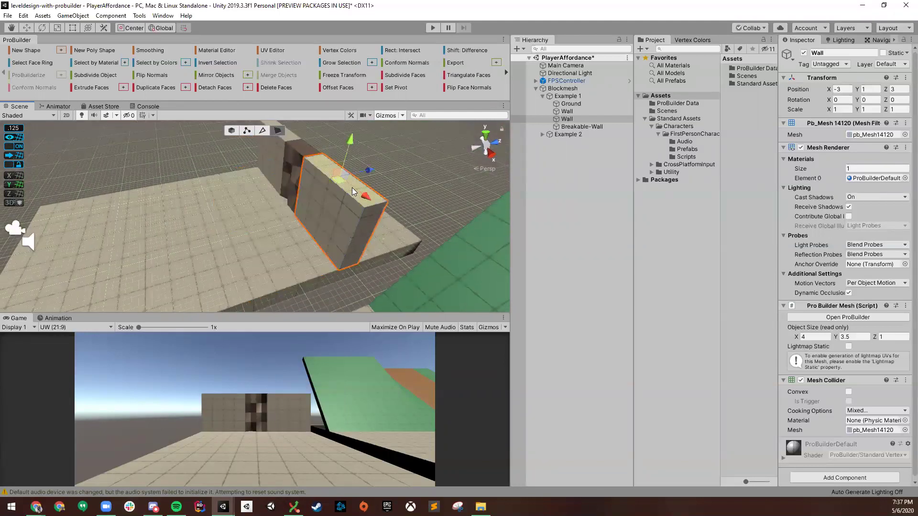
right_drag(325, 173, 365, 247)
click(295, 233)
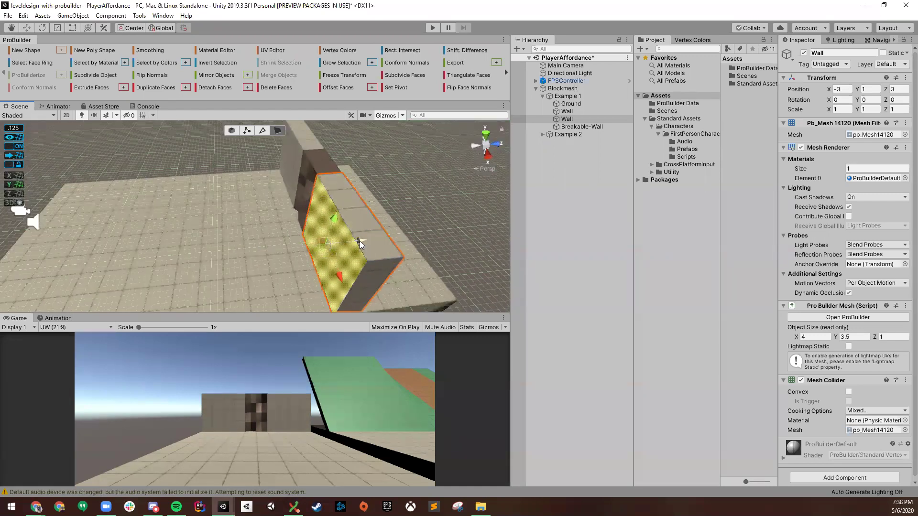
drag(362, 245, 234, 248)
right_drag(238, 204, 353, 93)
key(ctrl+z)
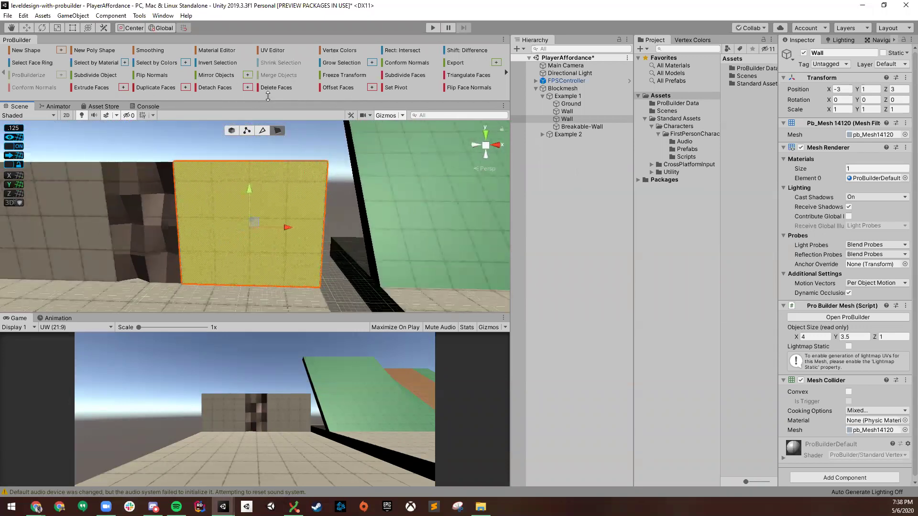
- Subdivide the front face of the wall nearest the ramp and the large faces of the other wall
click(400, 76)
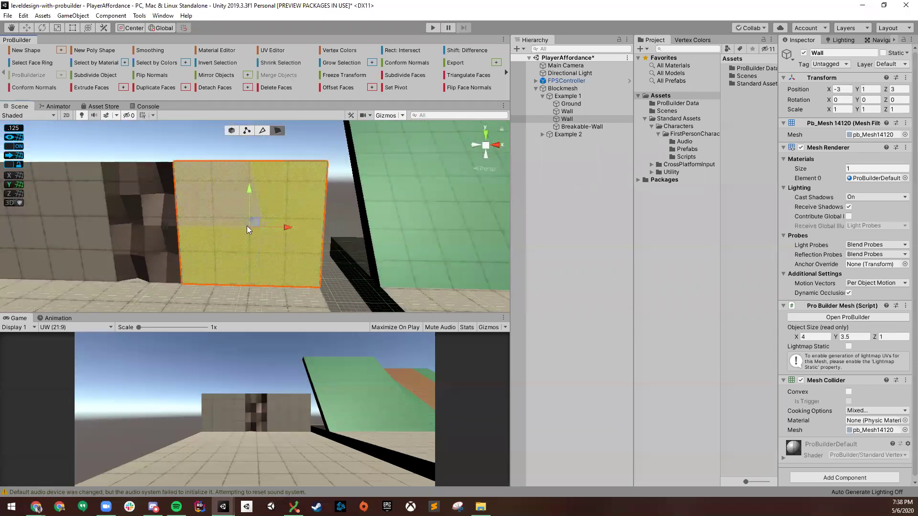
right_drag(203, 172, 287, 179)
click(287, 179)
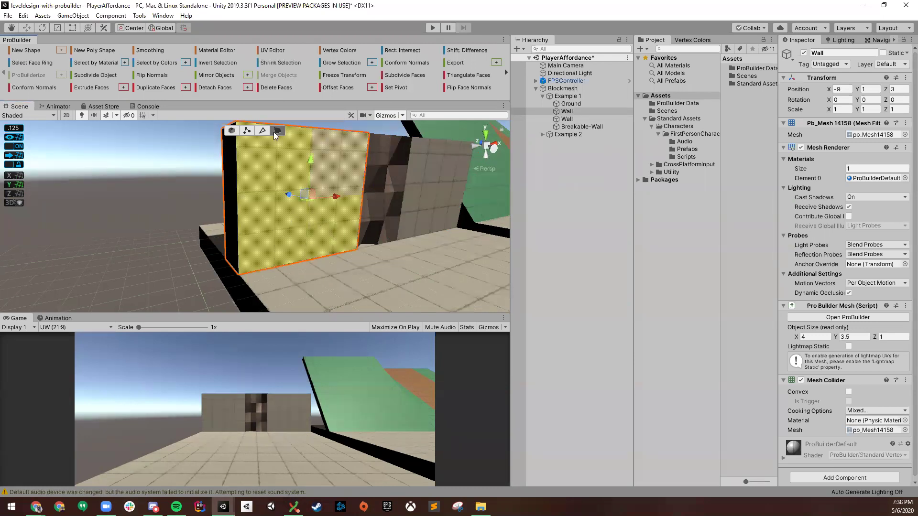
right_drag(226, 172, 66, 244)
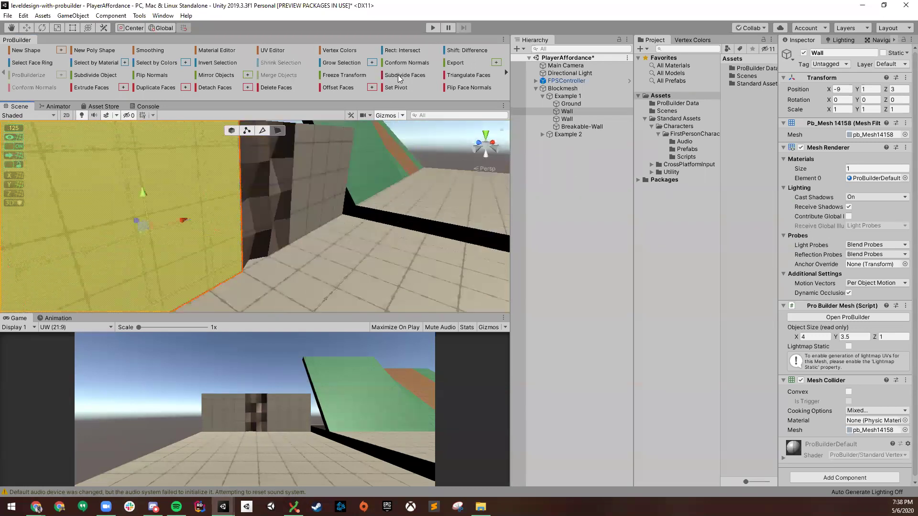
right_drag(178, 208, 296, 225)
right_drag(140, 148, 401, 78)
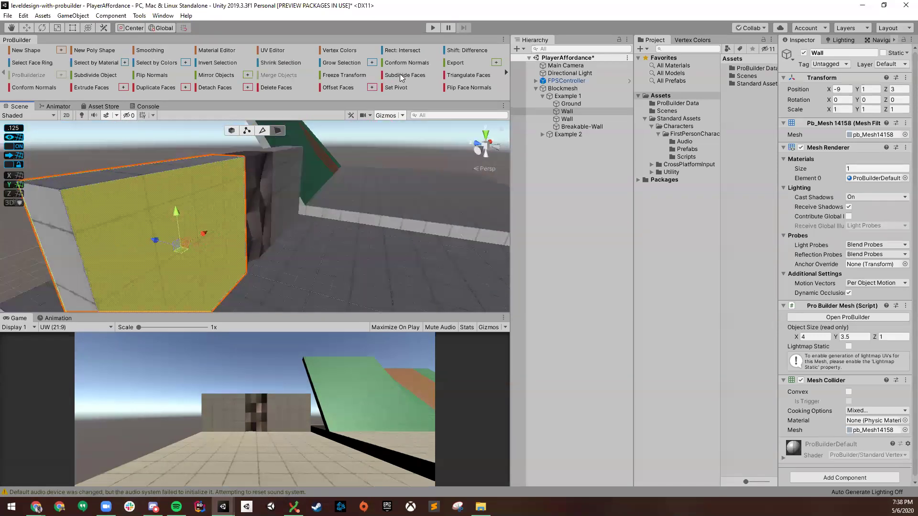
- Delete the lower middle faces on both sides of the wall farther from the ramp to open a doorway
right_drag(219, 261, 204, 221)
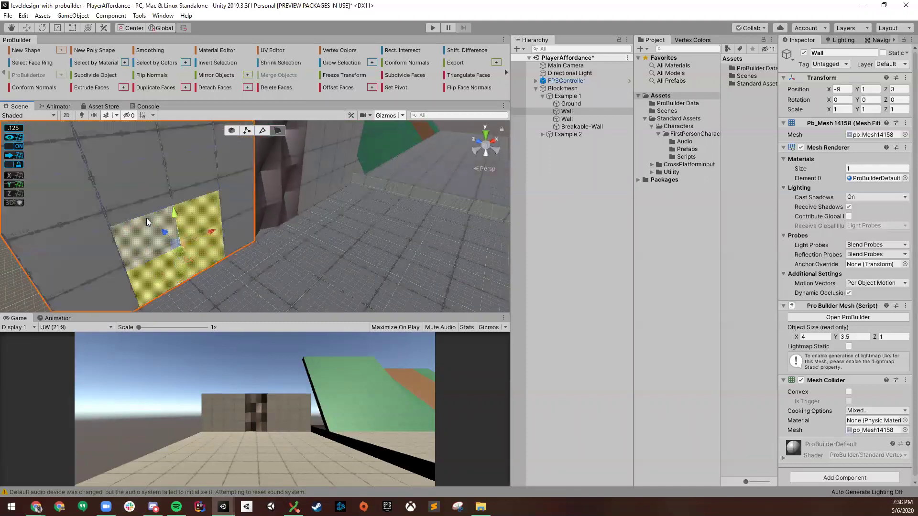
right_drag(184, 176, 144, 130)
right_drag(227, 142, 56, 173)
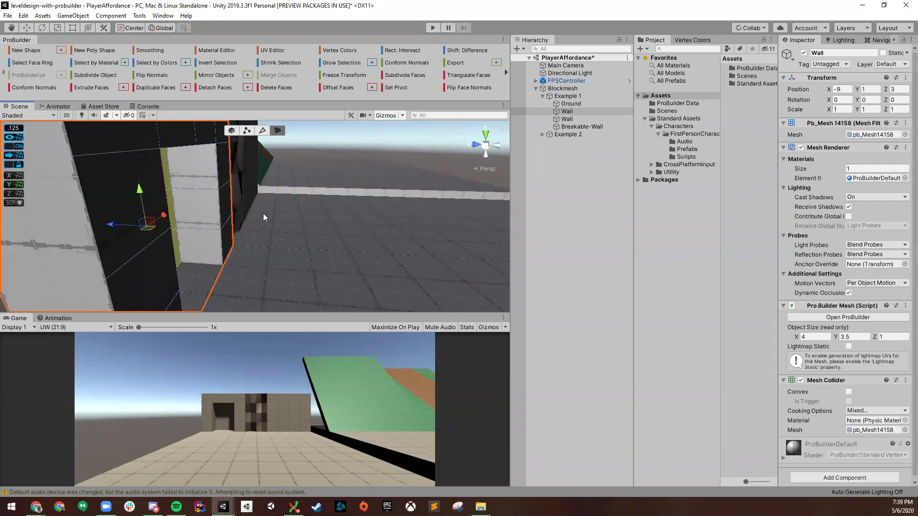
key(BackSpace)
alt+drag(206, 216, 367, 227)
alt+drag(404, 174, 367, 197)
click(367, 195)
right_drag(297, 226, 190, 230)
- Undo the doorway cut and the face subdivisions
key(ctrl+z)
key(ctrl+z)
key(ctrl+z)
key(ctrl+z)
key(ctrl+z)
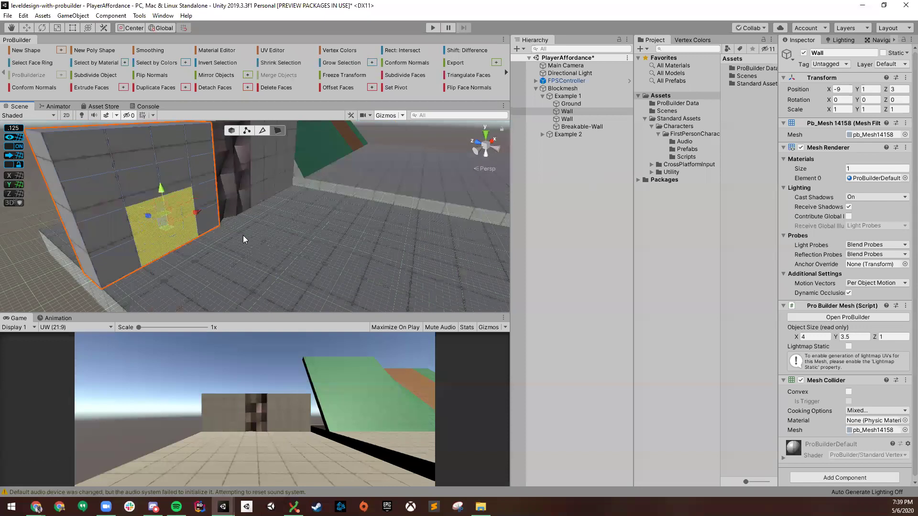
key(ctrl+z)
key(ctrl+z)
key(ctrl+z)
- Return to object selection and deselect the wall
right_drag(217, 195, 242, 143)
click(232, 131)
right_drag(206, 221, 207, 163)
click(207, 163)
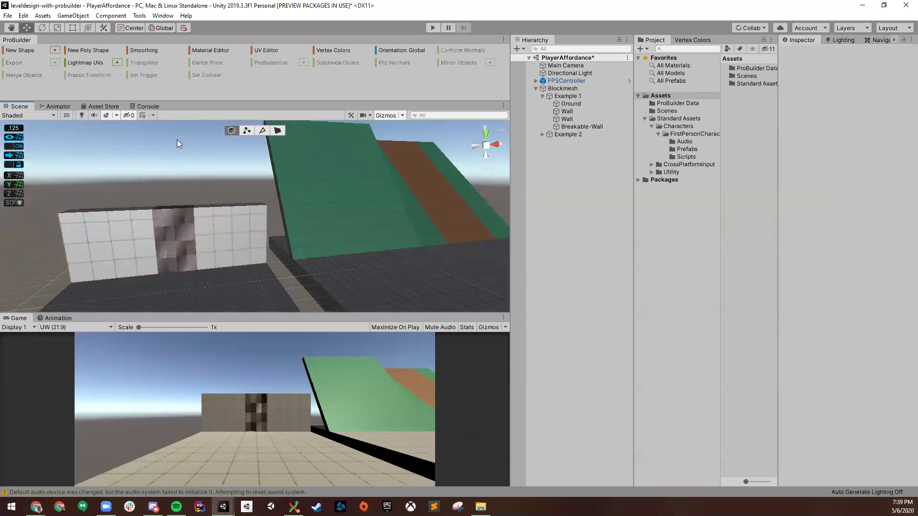
- Select the wall nearest the ramp and examine its Mesh Collider component
right_drag(177, 143, 83, 183)
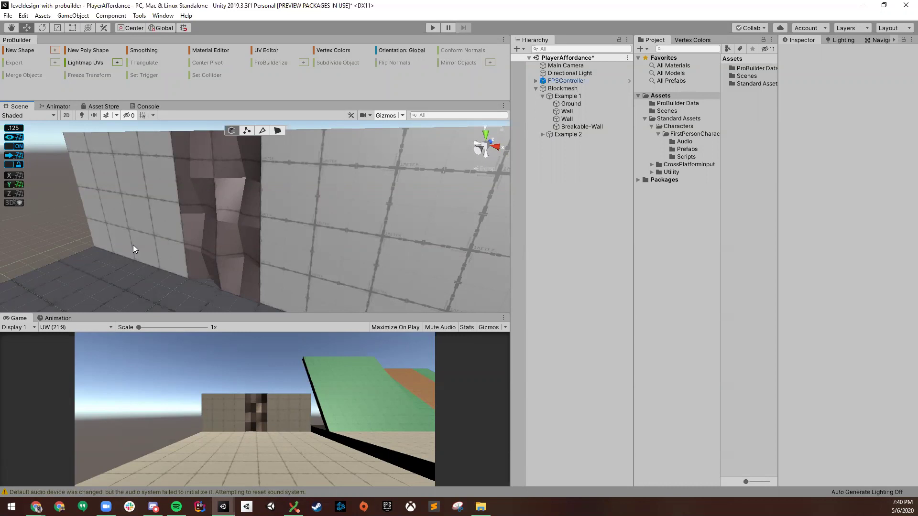
key(s)
right_drag(217, 204, 233, 250)
key(w)
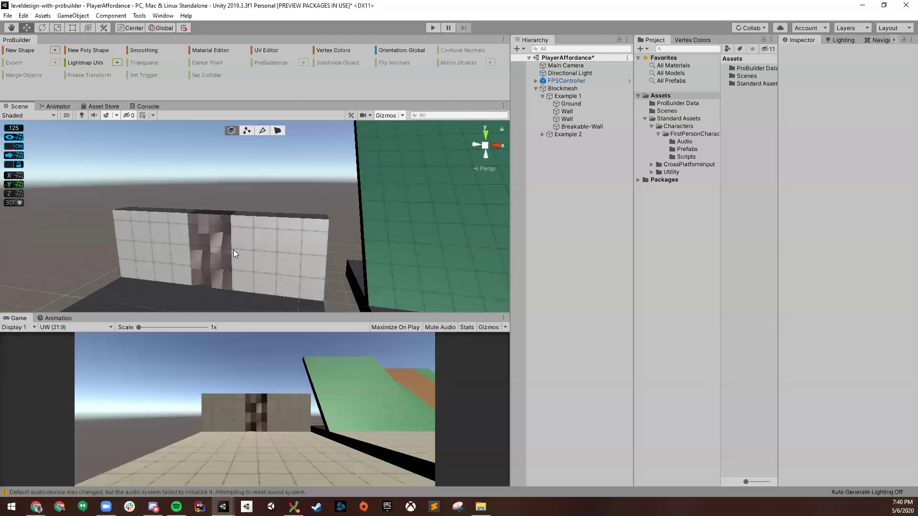
click(270, 254)
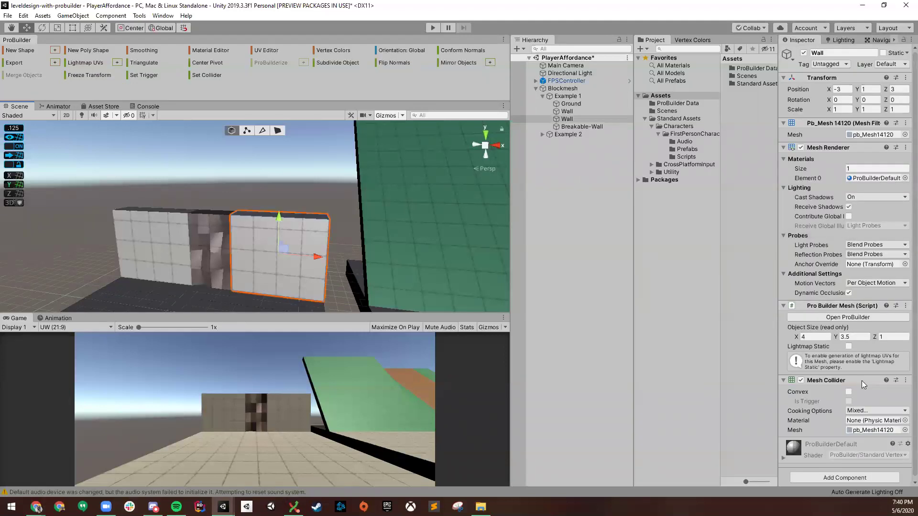
scroll(863, 385, down, 1)
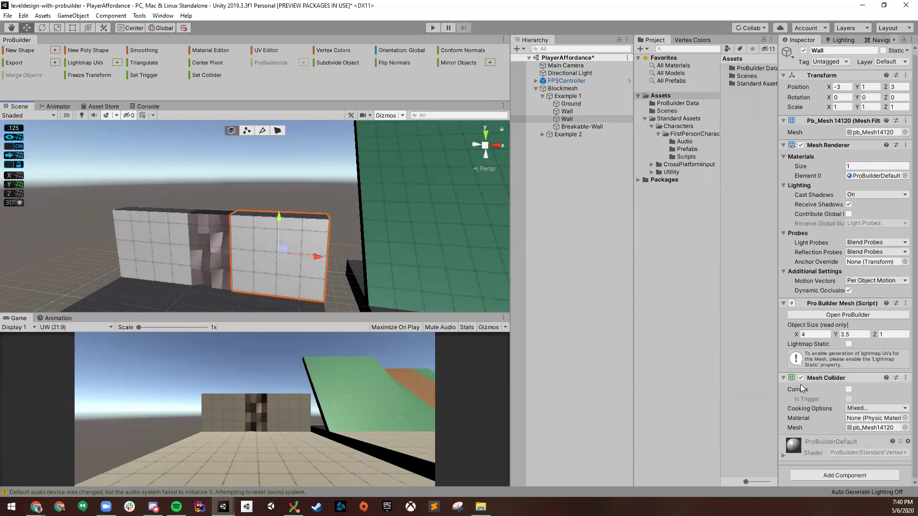
key(alt)
alt+drag(248, 218, 392, 86)
- Play-test the level by walking and jumping around the walls, ground and ramp, and stop play mode
click(433, 27)
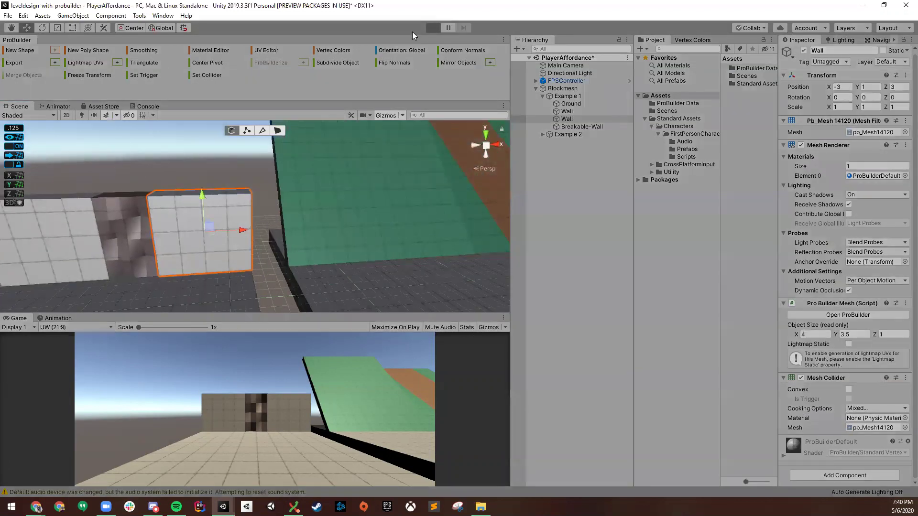
key(w)
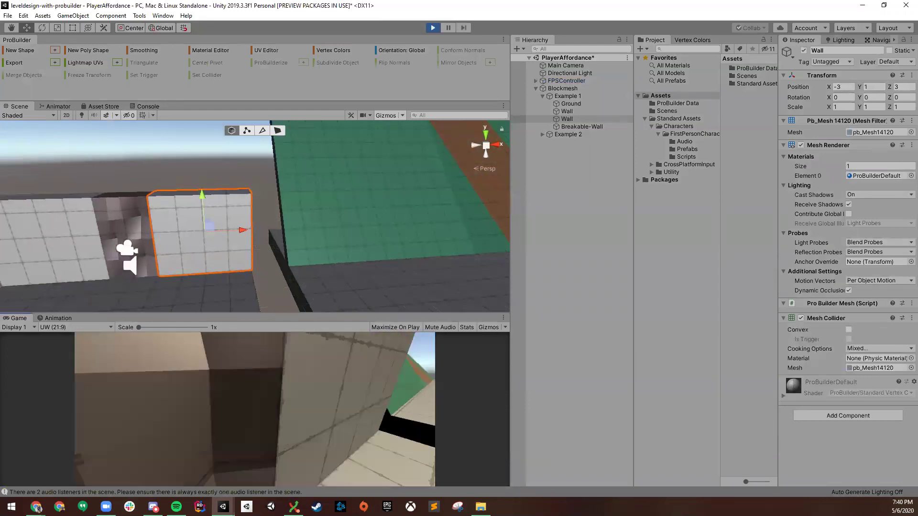
key(w)
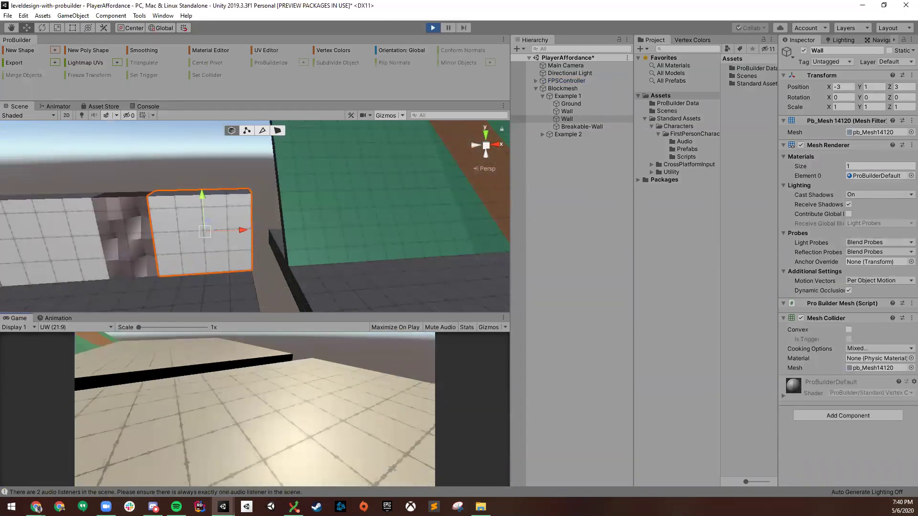
key(w)
key(space)
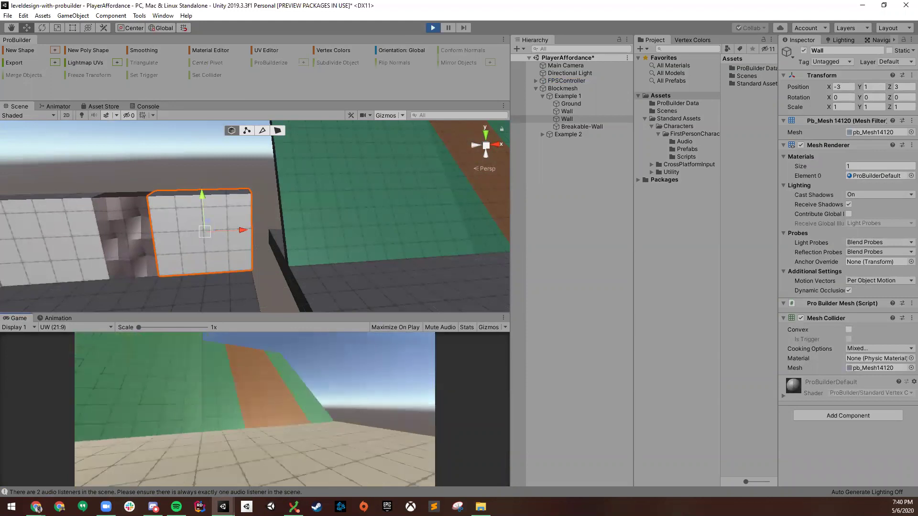
key(w)
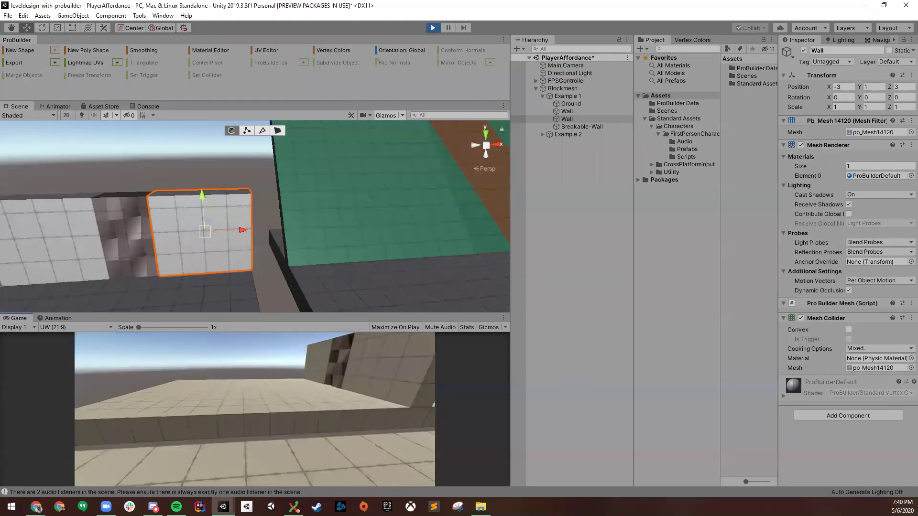
key(w)
key(w)
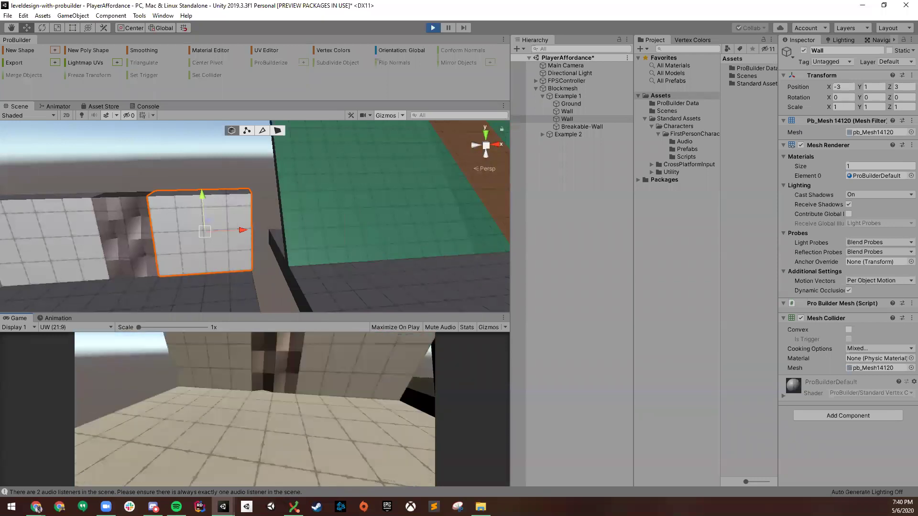
key(w)
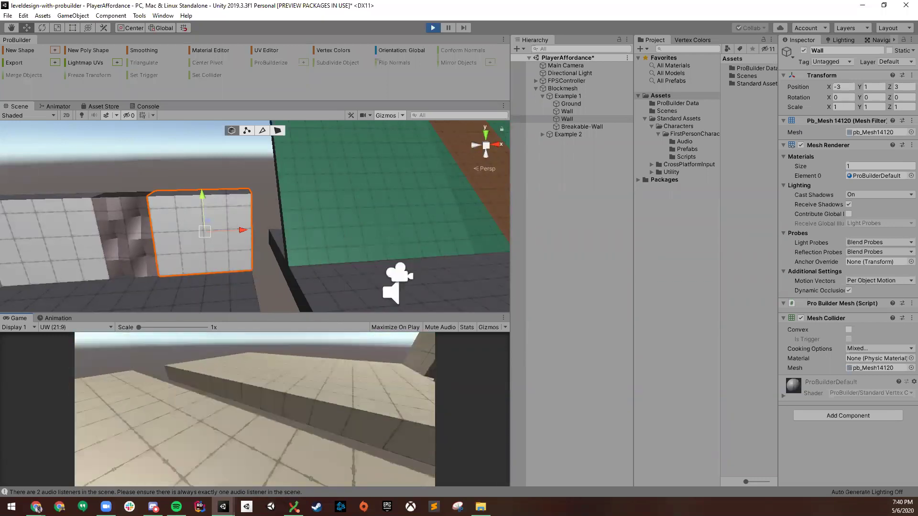
key(w)
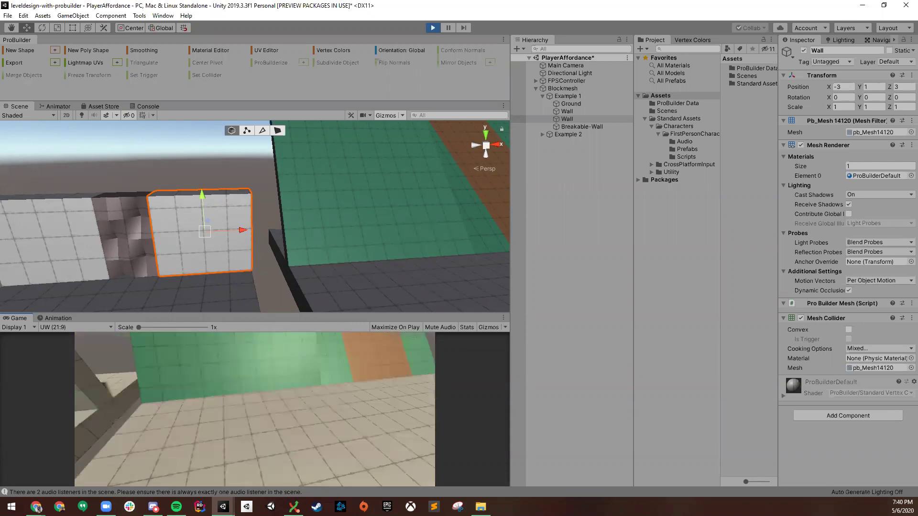
key(w)
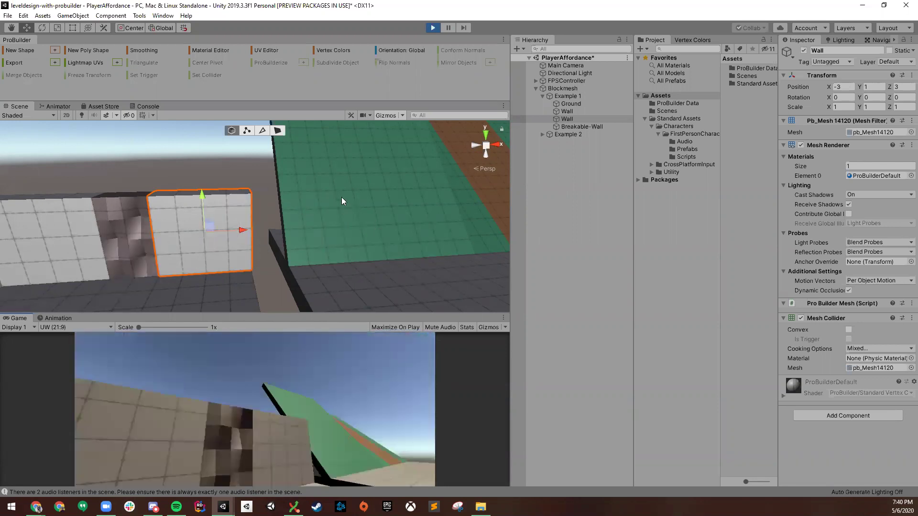
click(433, 28)
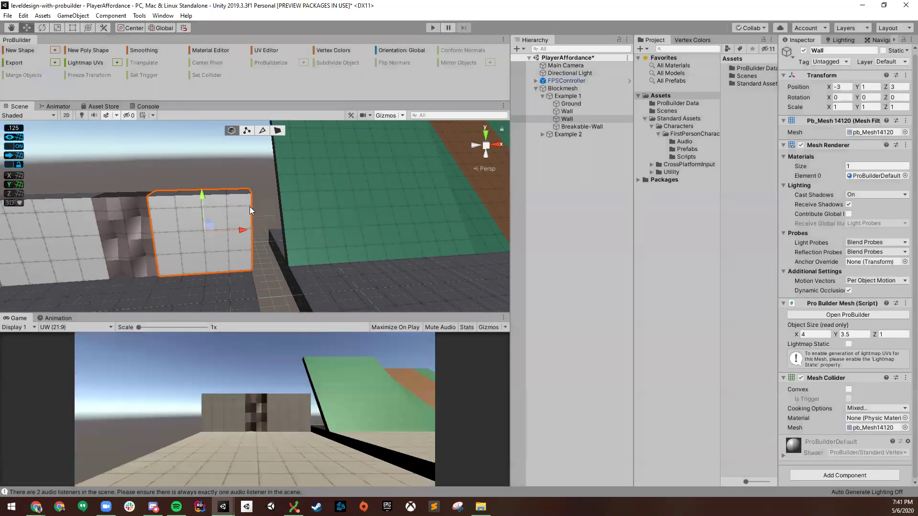
- Deselect the wall and look over the whole Example 1 layout with the walls and ramp
click(160, 150)
right_drag(136, 162, 158, 197)
key(s)
key(s)
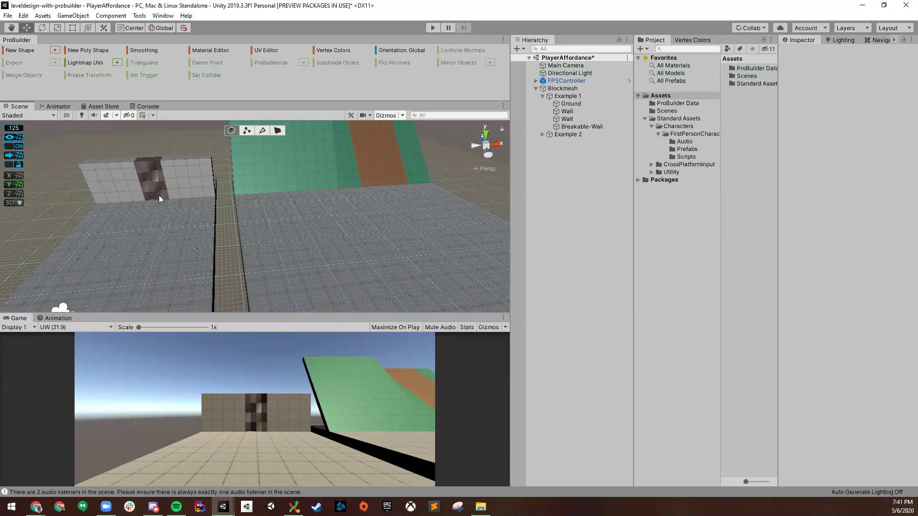
right_drag(284, 276, 214, 195)
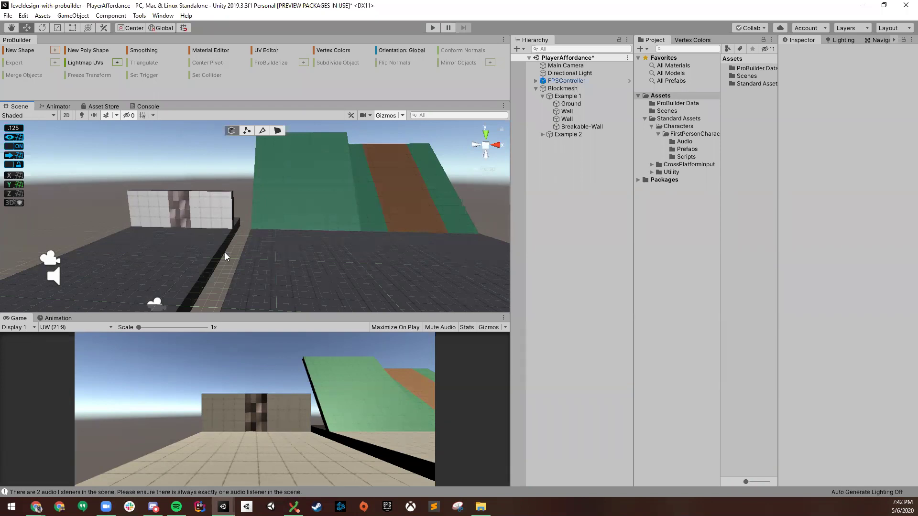
- Switch to the Google Slides presentation in Chrome and reveal the text of the "03 - Tip 01" slide
mouse_move(36, 507)
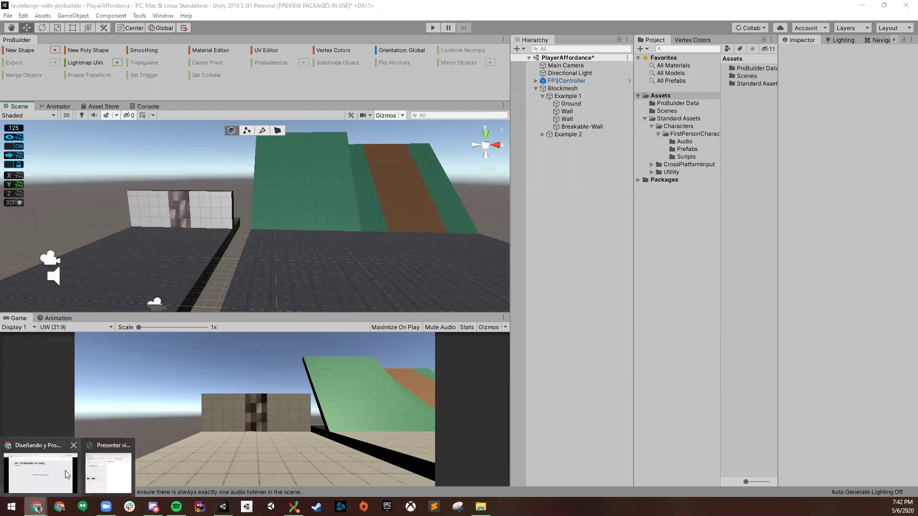
click(37, 459)
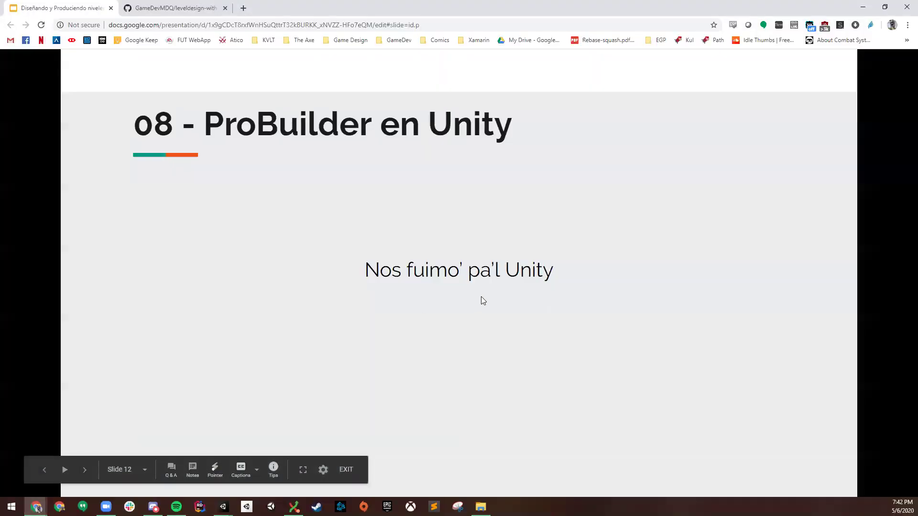
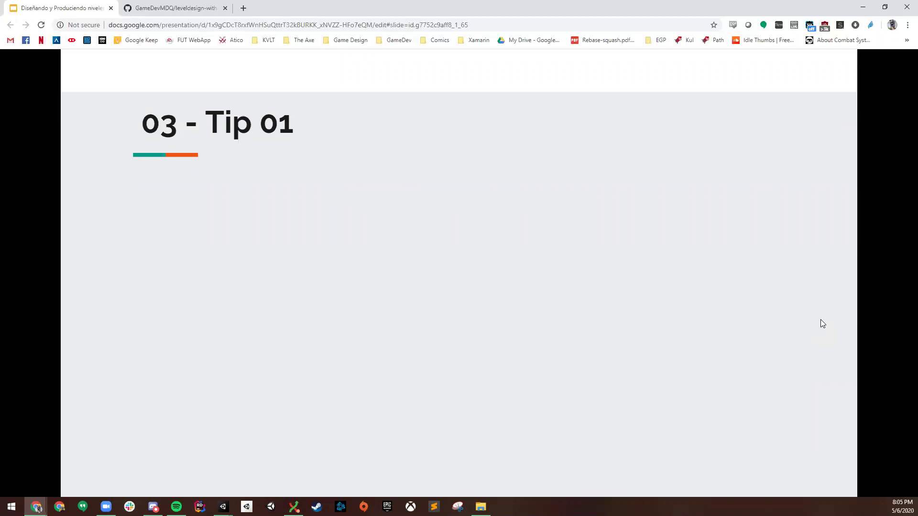
key(Right)
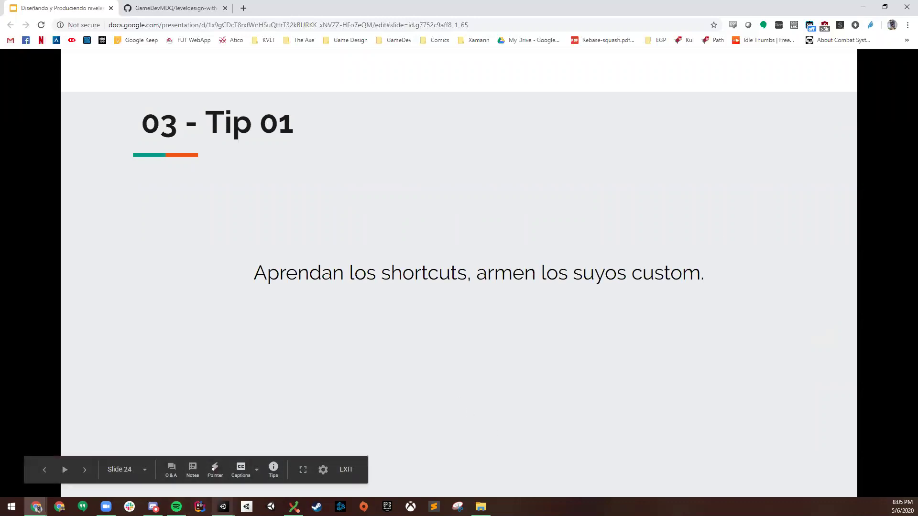
- Switch to the leveldesign-with-probuilder project in Unity and examine the ProBuilder category of the keyboard shortcuts, then close the Shortcuts window
click(223, 506)
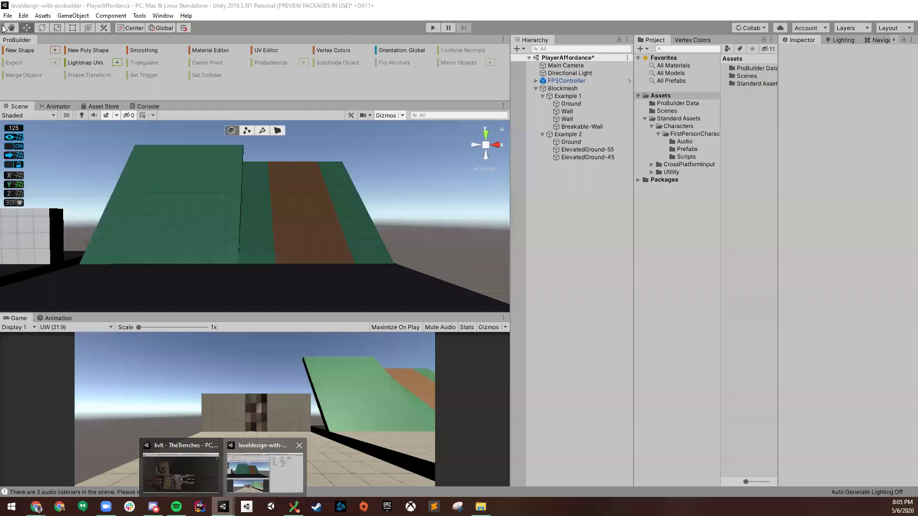
click(273, 477)
click(24, 16)
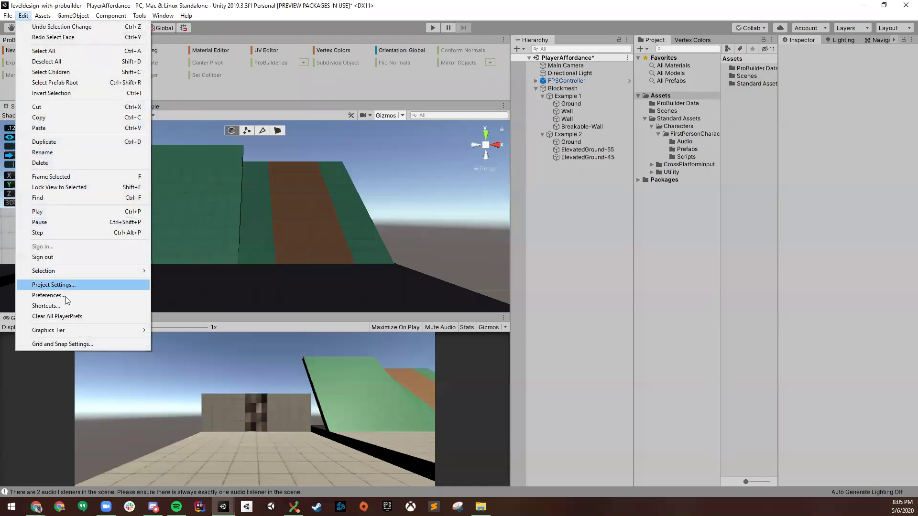
click(66, 303)
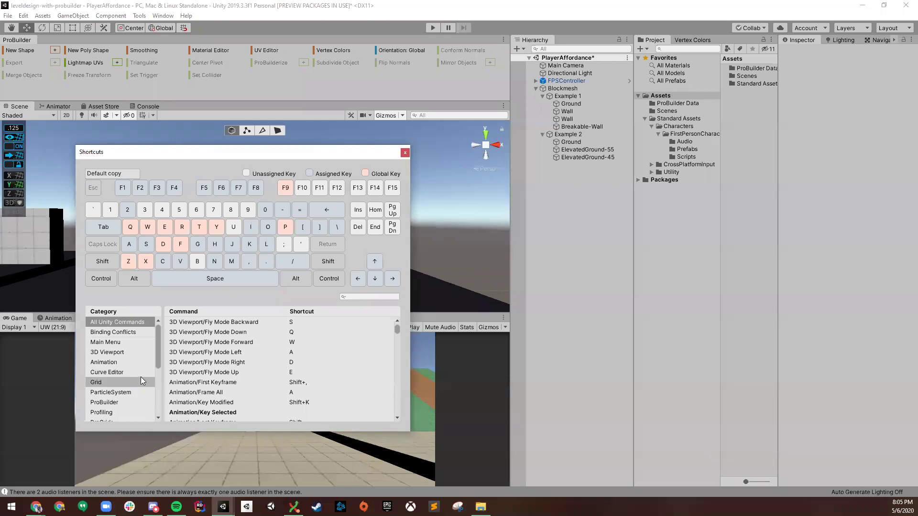
scroll(153, 365, down, 2)
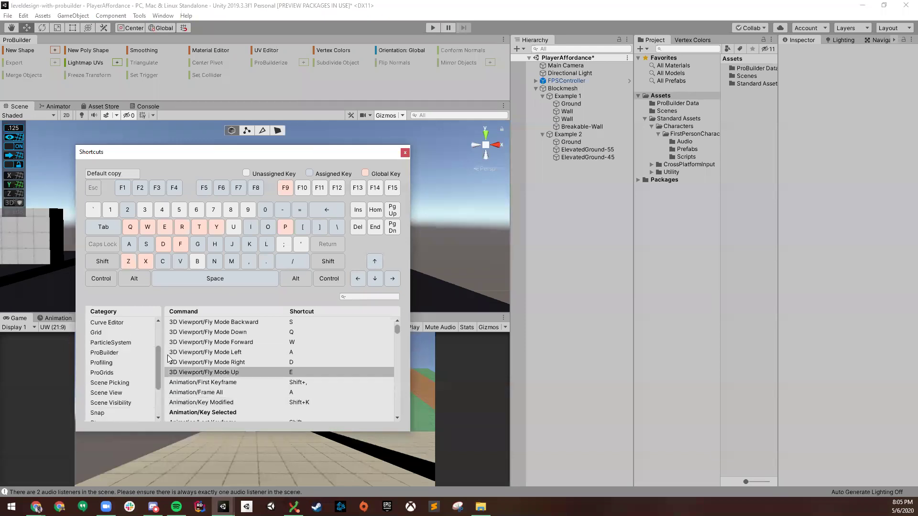
scroll(136, 409, up, 2)
click(120, 403)
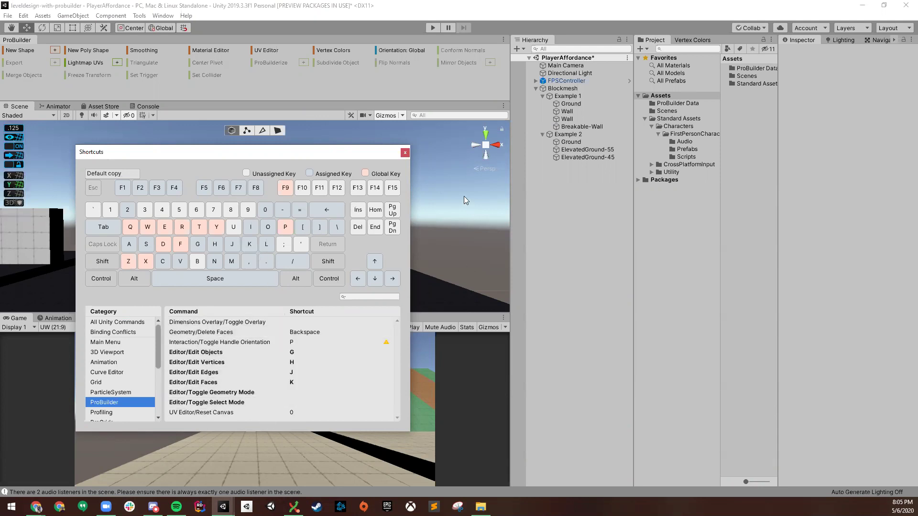
click(404, 153)
- Select the ElevatedGround-45 ramp and cycle through the Move, Rotate and Scale tools and vertex and face editing, ending in object mode
click(274, 224)
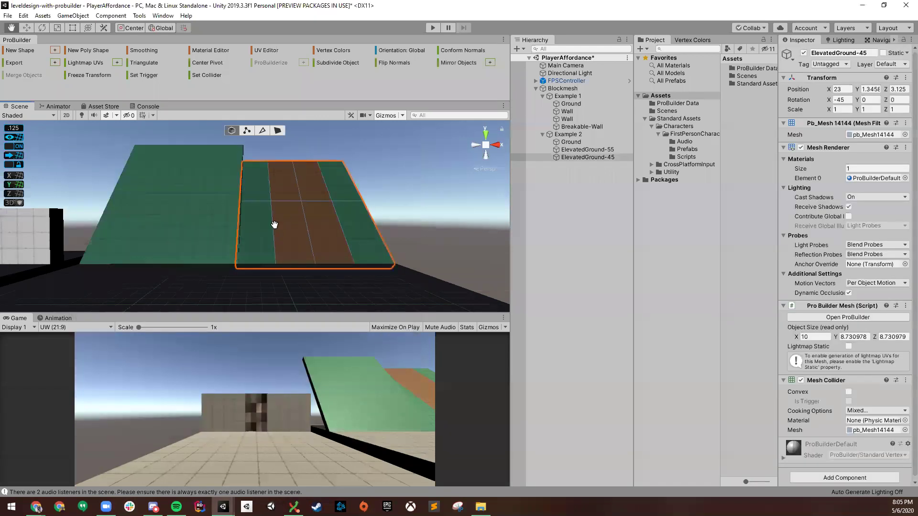
key(w)
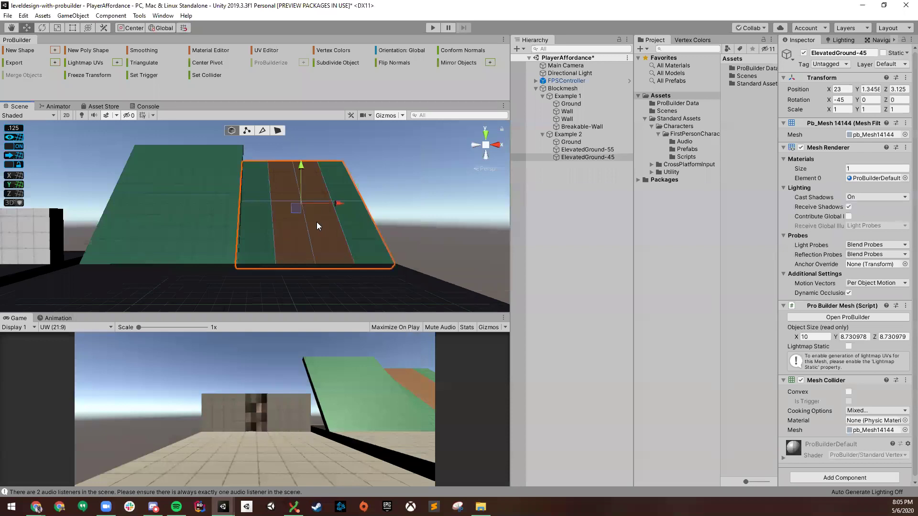
key(e)
key(r)
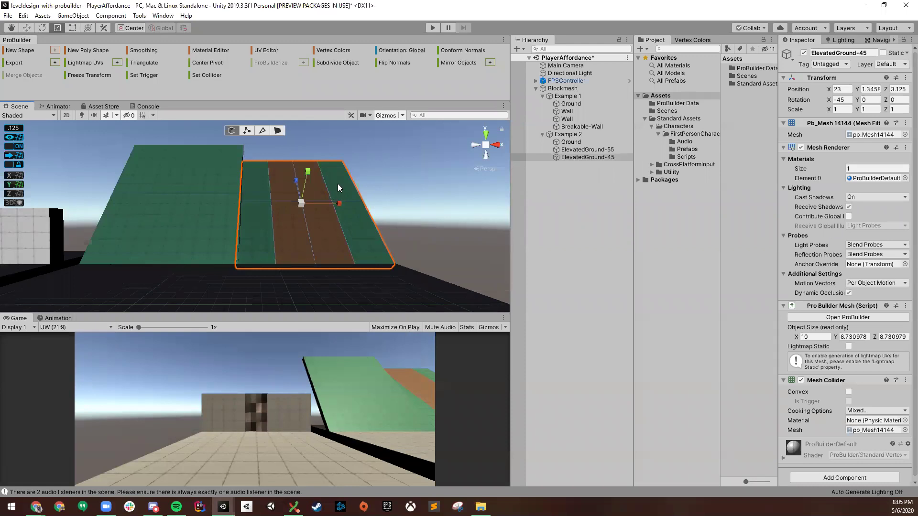
key(h)
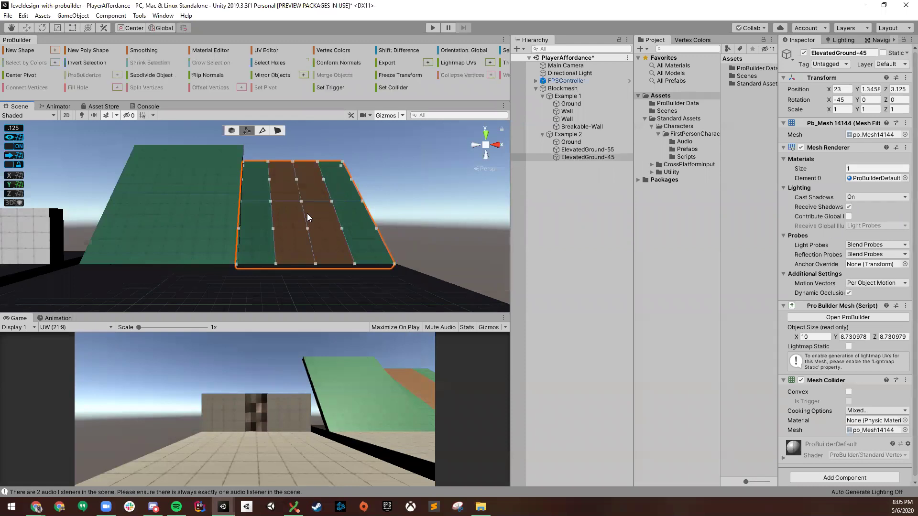
key(k)
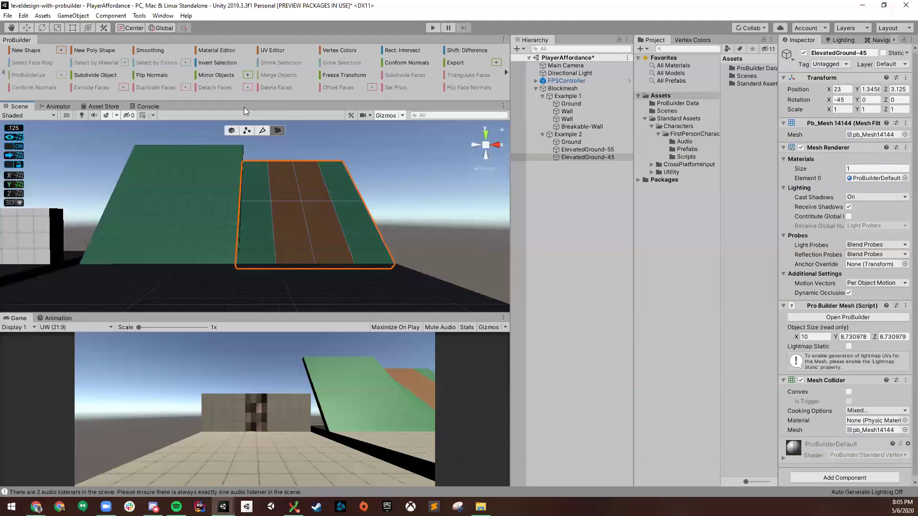
click(234, 132)
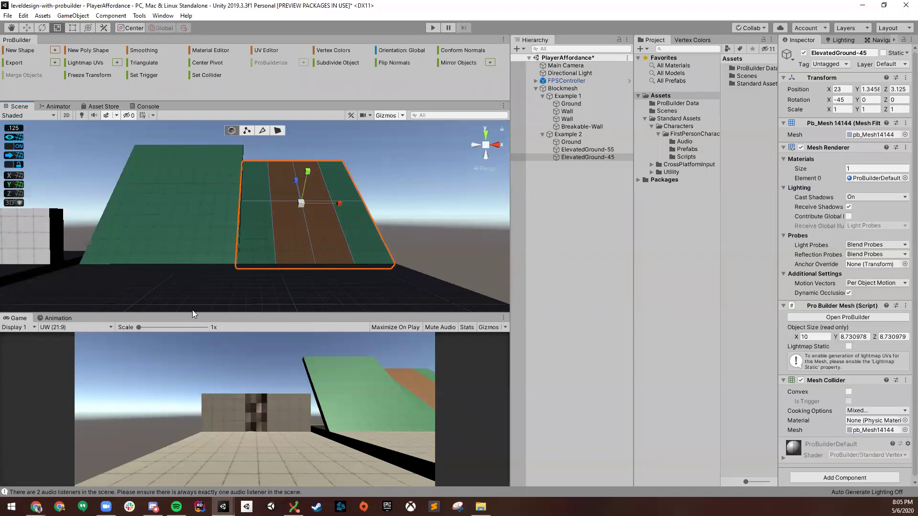
- Switch to the Google Slides presentation in Chrome and advance to the "03 - Tip 02" slide with its text revealed
click(36, 506)
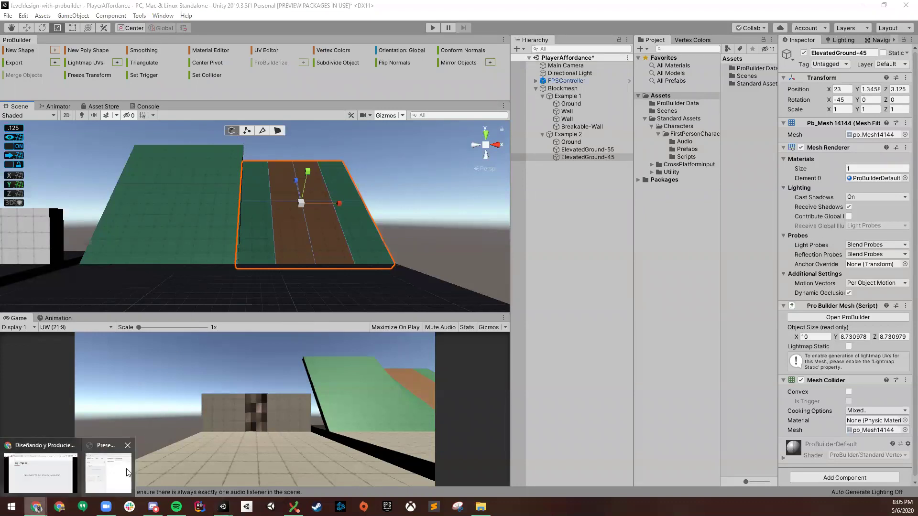
click(108, 473)
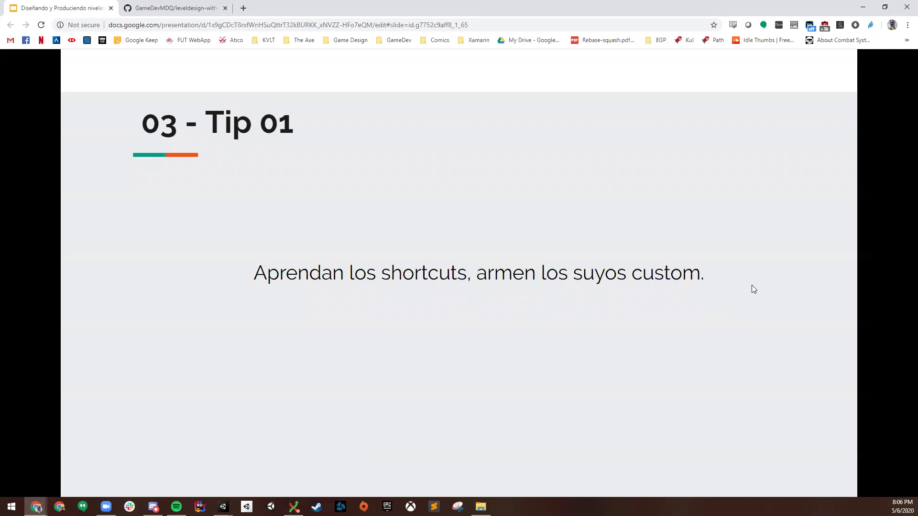
click(785, 303)
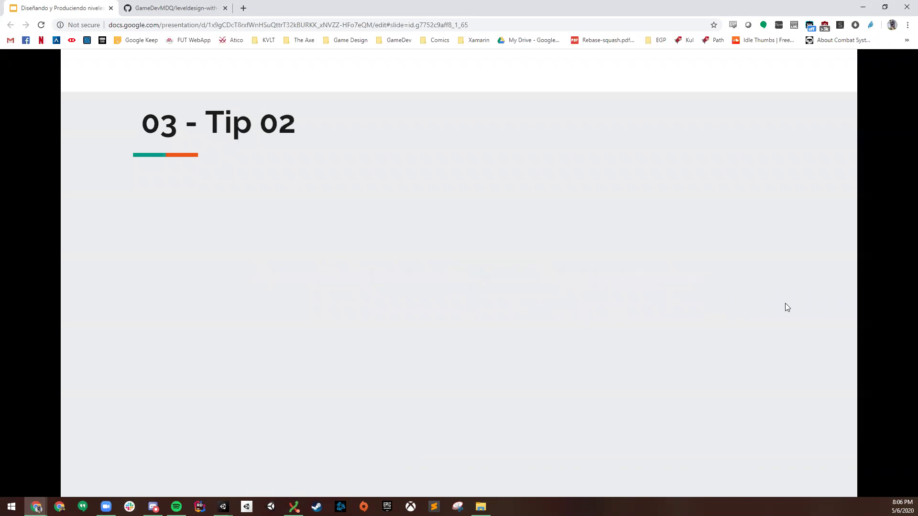
click(785, 303)
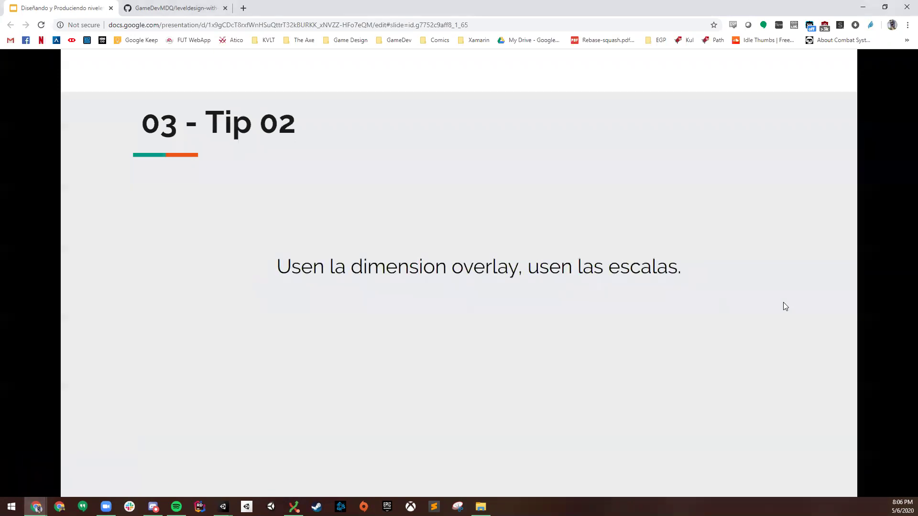
- Switch to the leveldesign-with-probuilder project in Unity, turn on ProBuilder's Dimensions Overlay and view it on the ElevatedGround-55 ramp
mouse_move(223, 507)
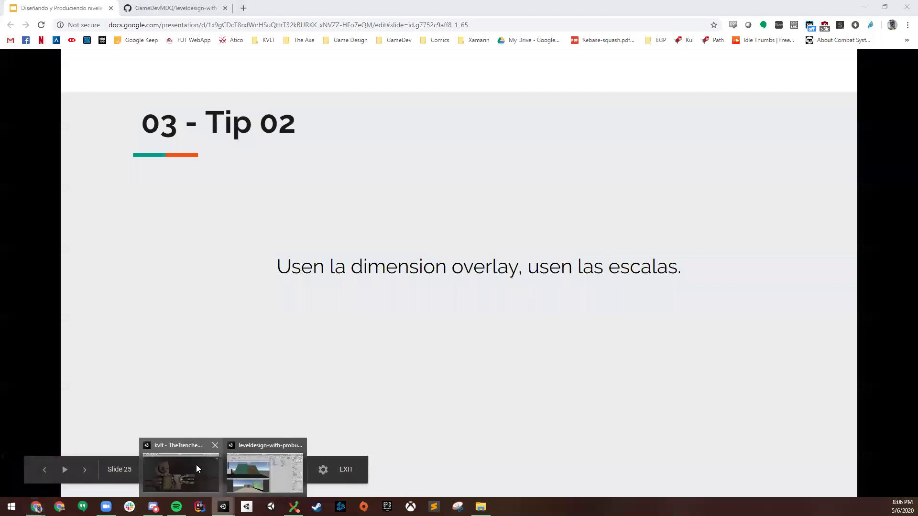
click(256, 479)
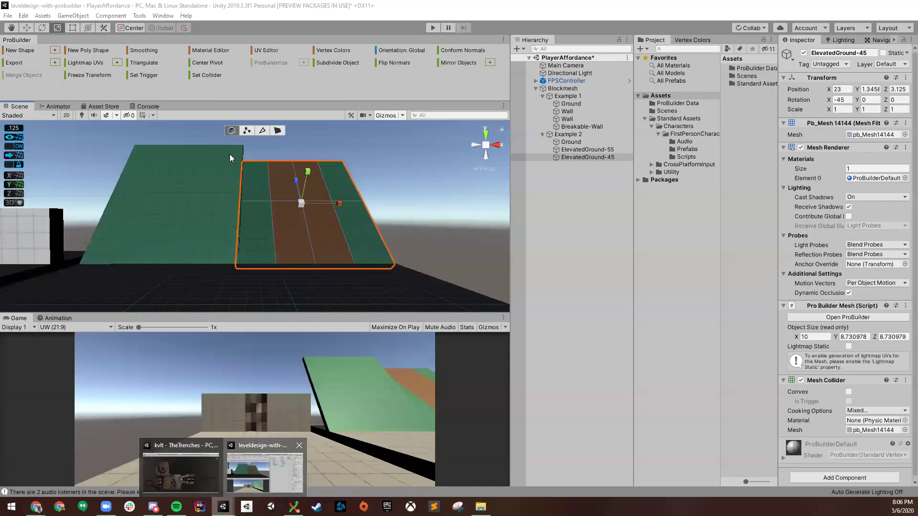
click(139, 16)
mouse_move(163, 40)
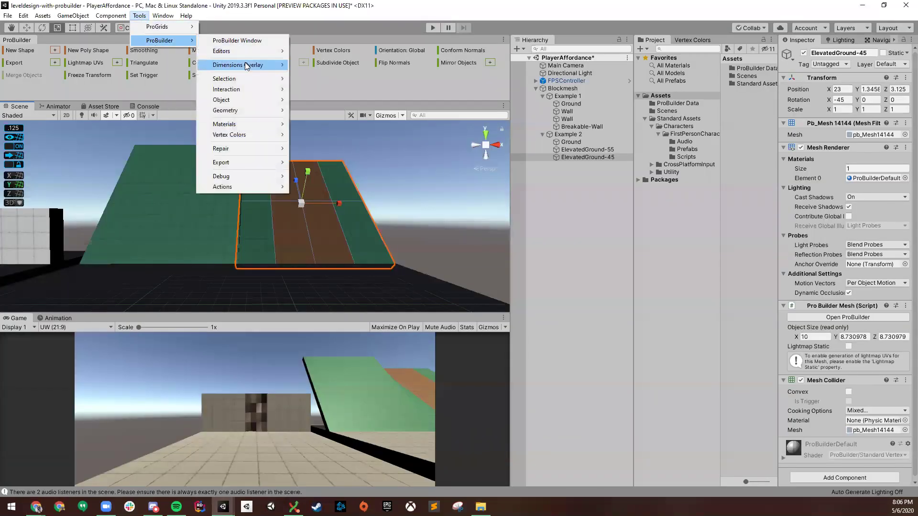
mouse_move(267, 65)
click(311, 75)
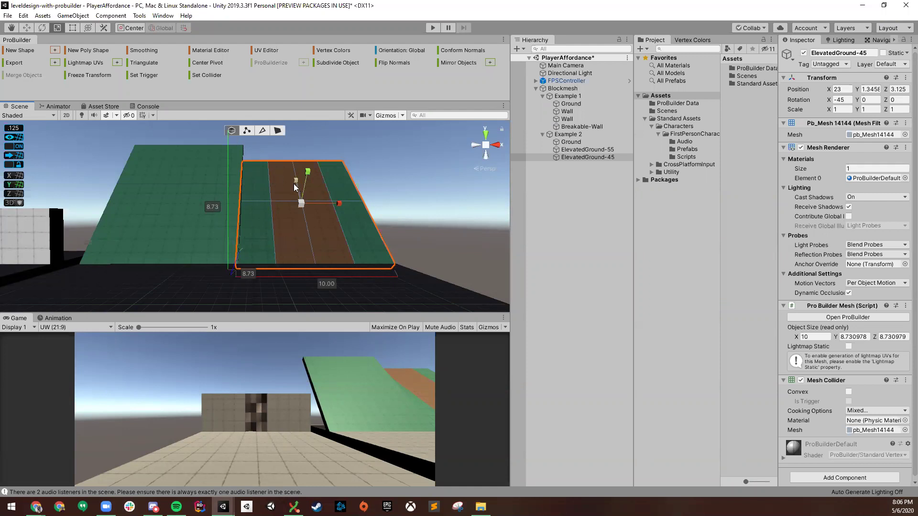
click(174, 241)
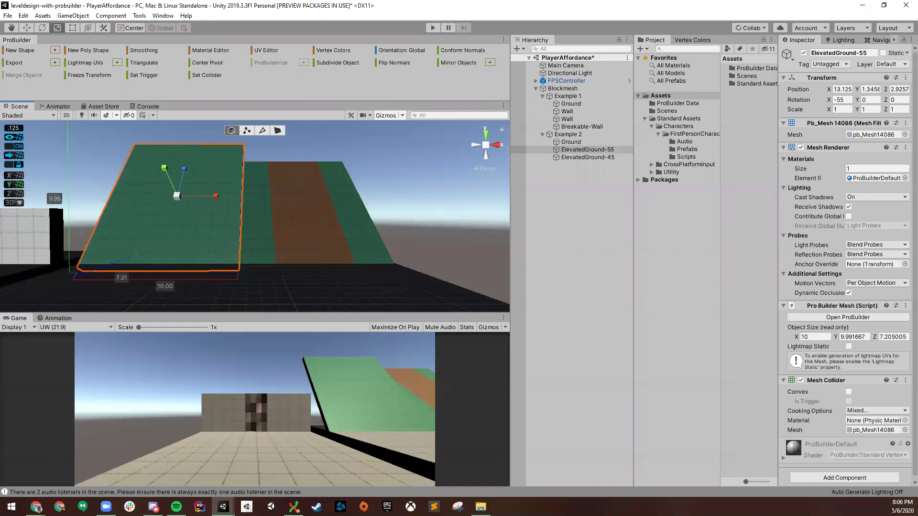
- Return to the presentation in Chrome and advance to the "03 - Tip 03" slide with its text revealed
click(36, 507)
click(54, 469)
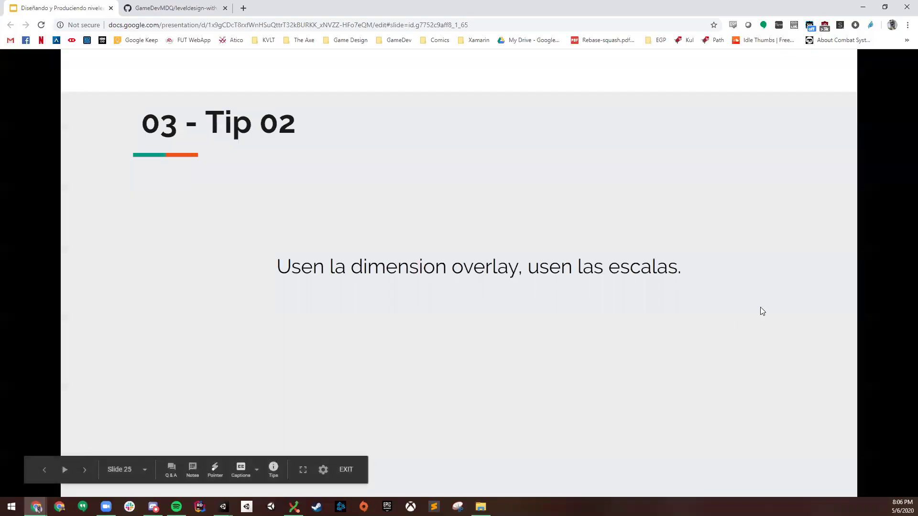
key(Right)
key(Right)
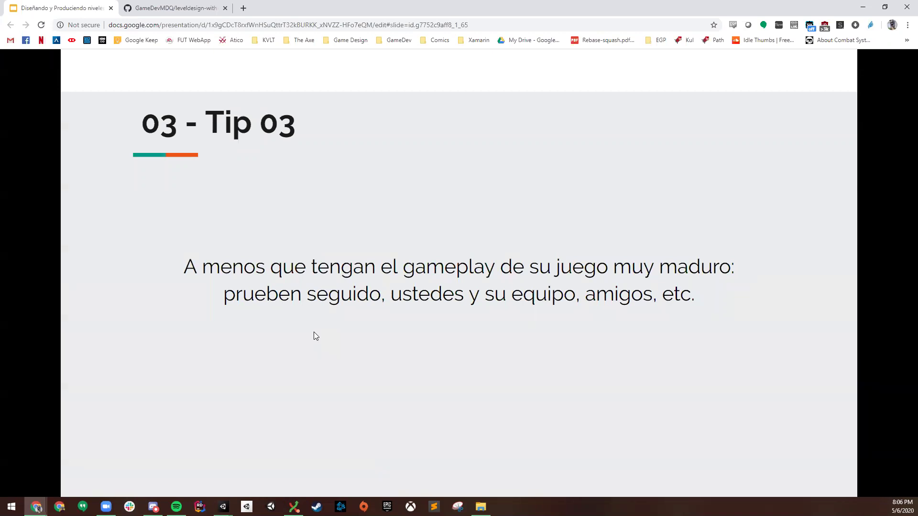
- Switch to the leveldesign-with-probuilder project in Unity and inspect the ElevatedGround-45 ramp with its dimensions overlay
click(223, 506)
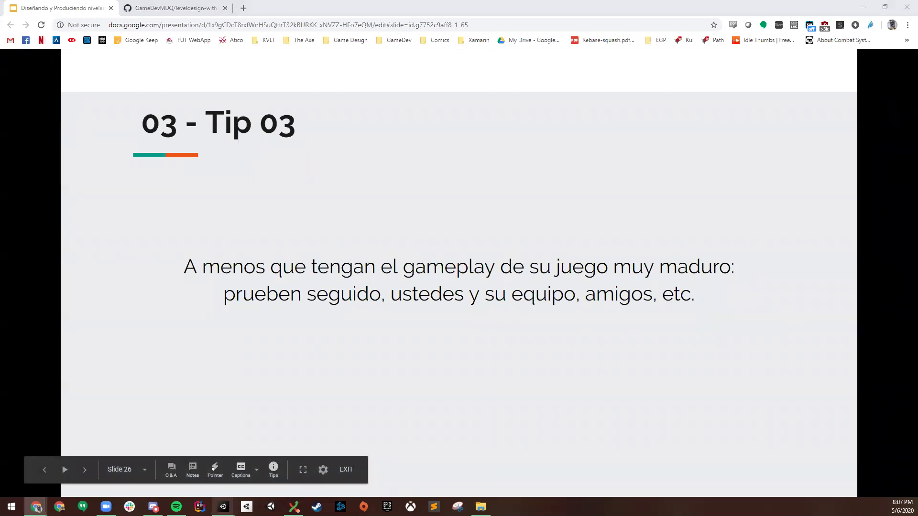
click(272, 471)
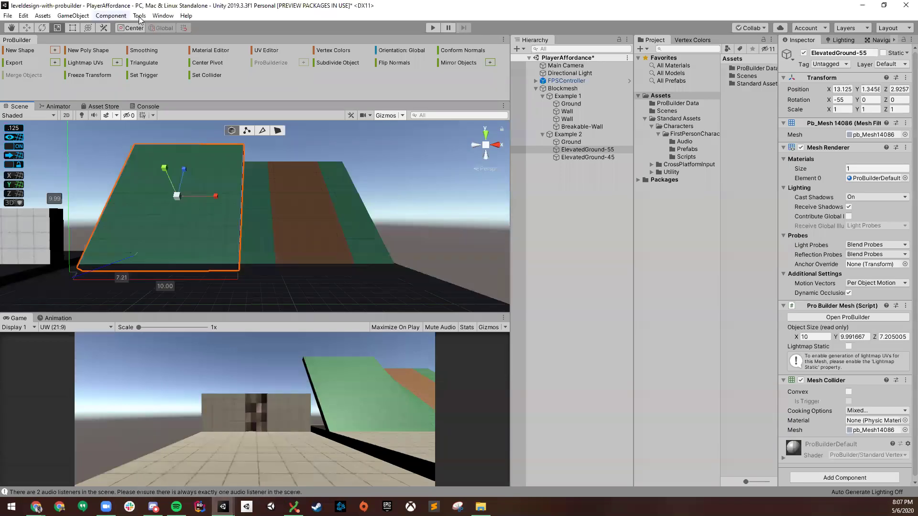
click(140, 16)
mouse_move(160, 41)
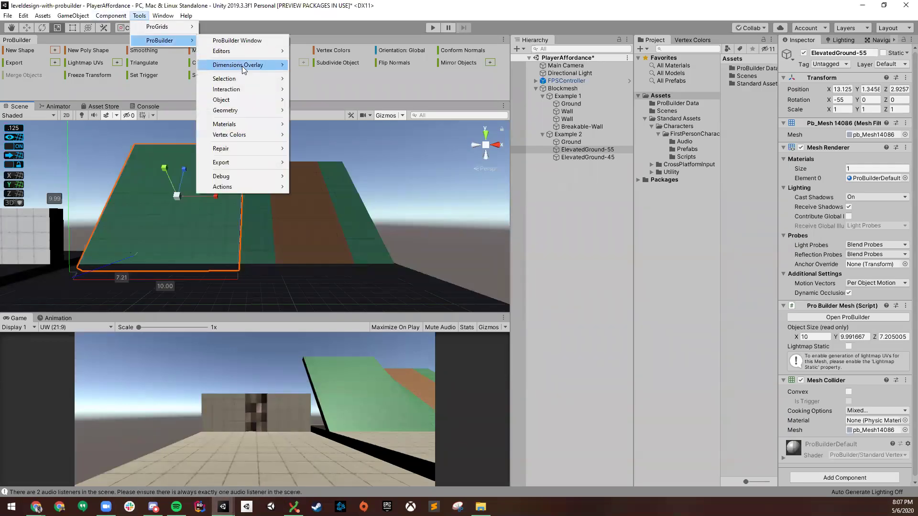
mouse_move(242, 66)
click(440, 199)
click(304, 236)
click(430, 233)
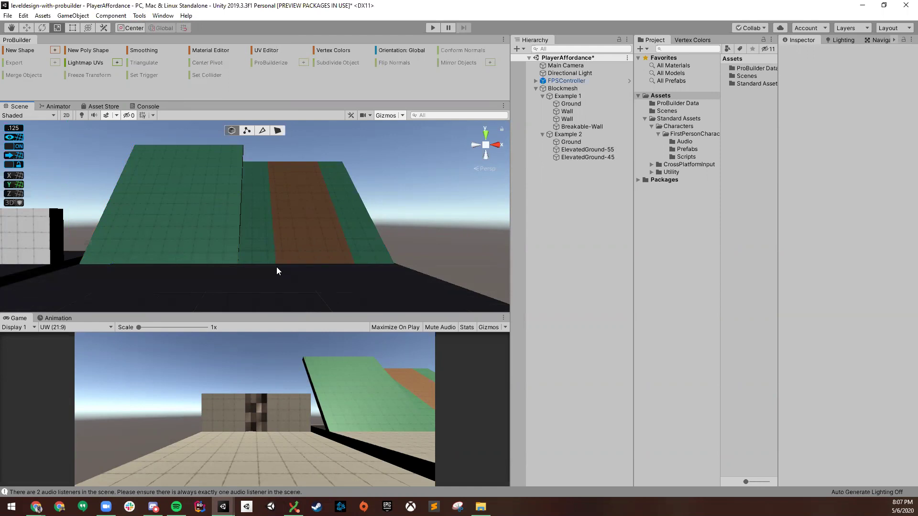
click(274, 213)
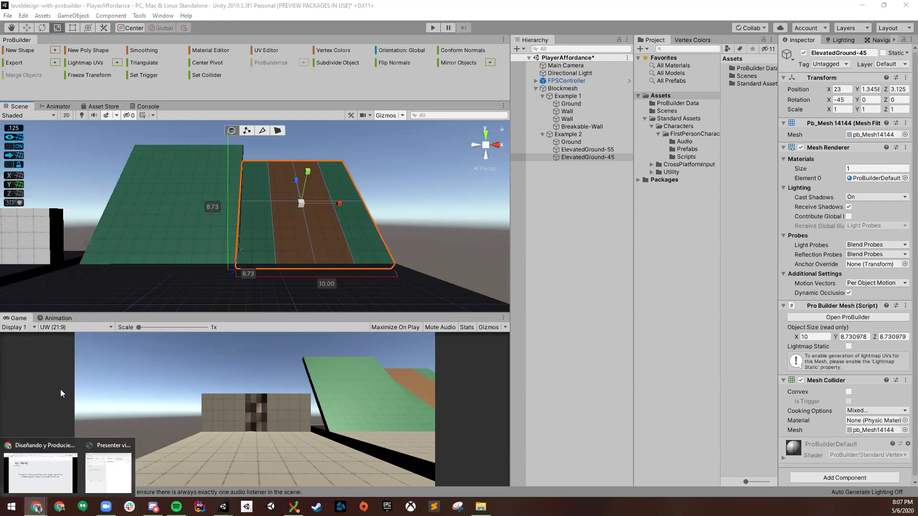
- Switch back to the presentation in Chrome and view the "03 - Tip 03" slide
mouse_move(23, 457)
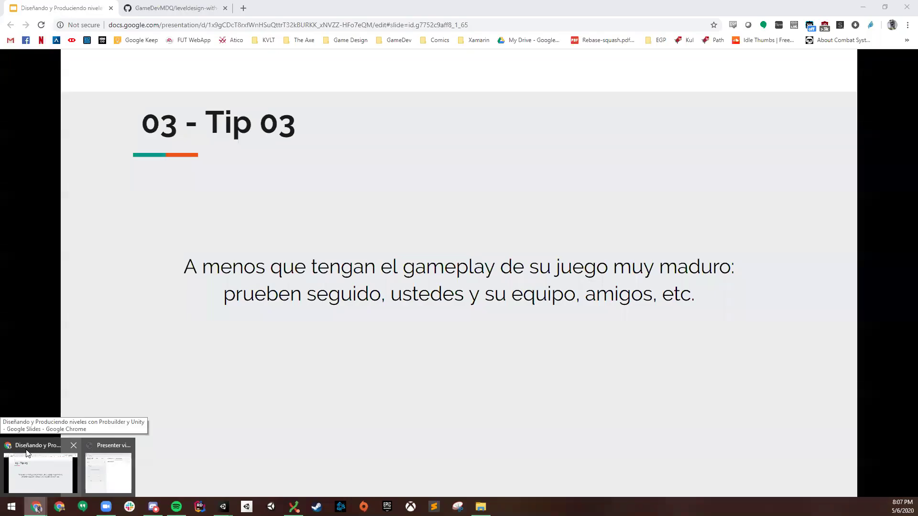
click(22, 455)
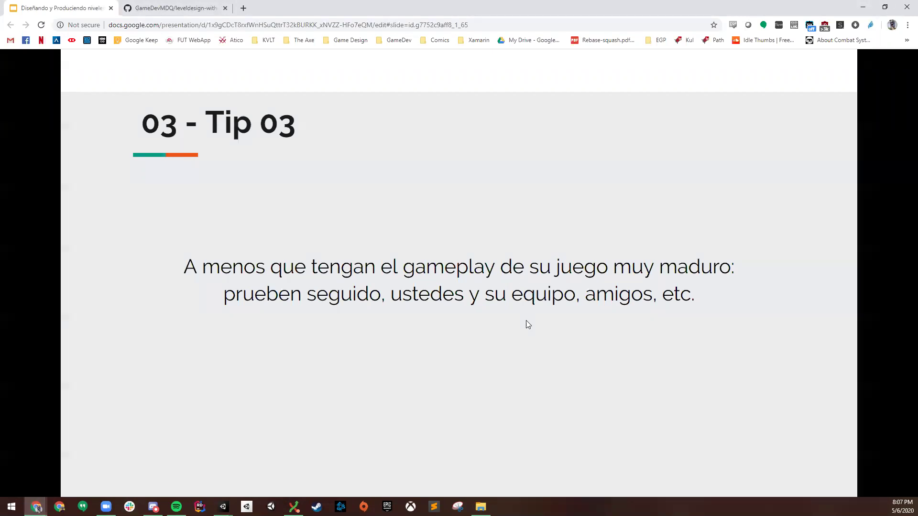
right_click(330, 286)
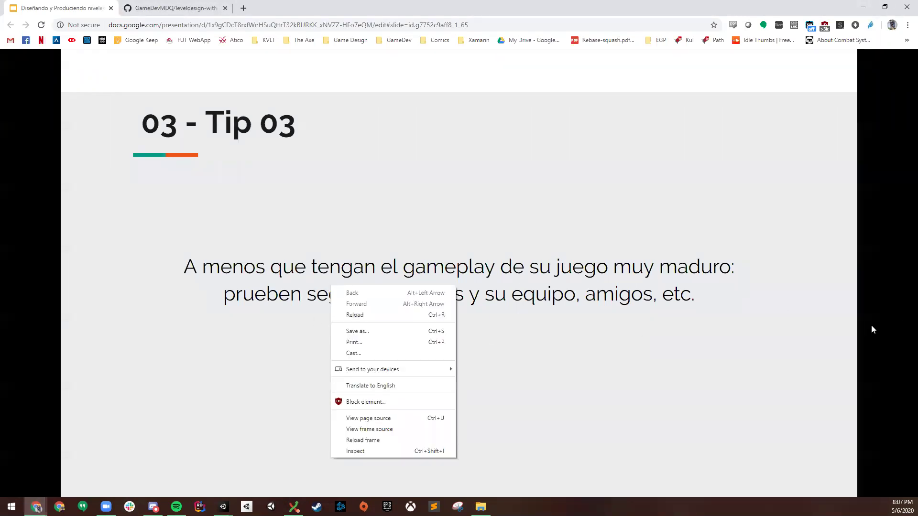
mouse_move(223, 506)
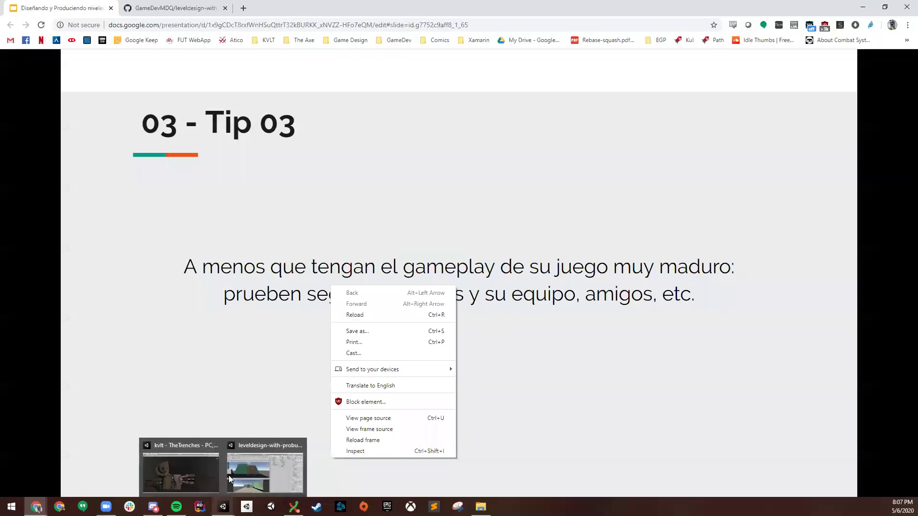
click(255, 4)
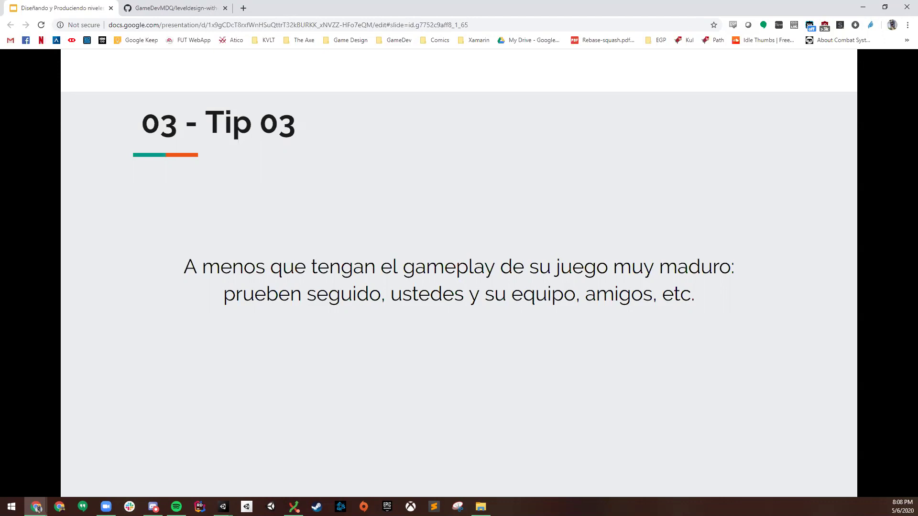
- Switch to Unity, deselect the ramp and look over the whole blockmesh layout of Example 1 and Example 2 from a distance
click(223, 507)
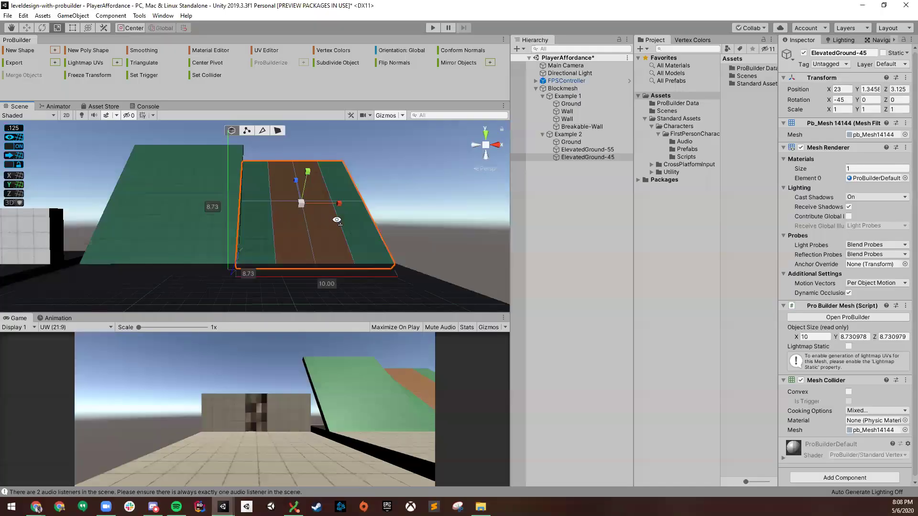
right_drag(337, 220, 215, 284)
click(414, 218)
scroll(305, 273, up, 2)
right_drag(271, 229, 319, 267)
key(s)
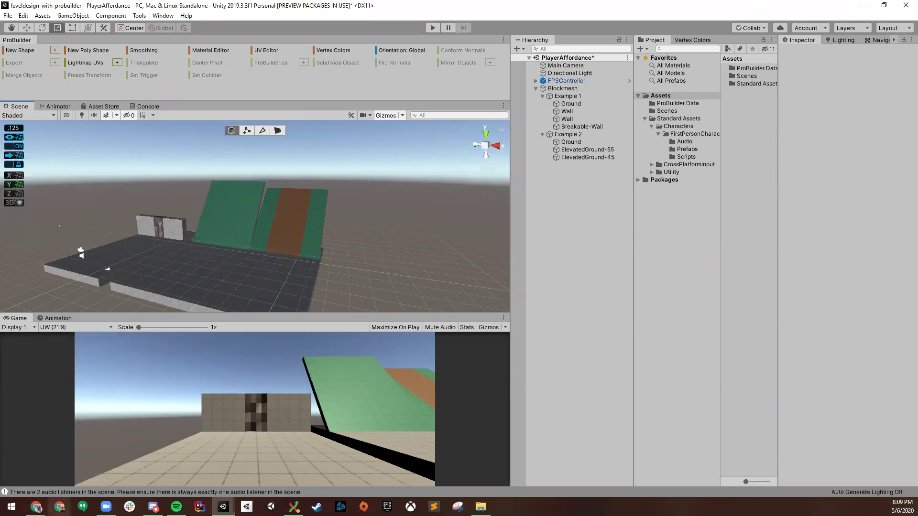
- Bring the "03 - Tip 03" slide of the Chrome presentation back on screen
mouse_move(36, 507)
click(52, 476)
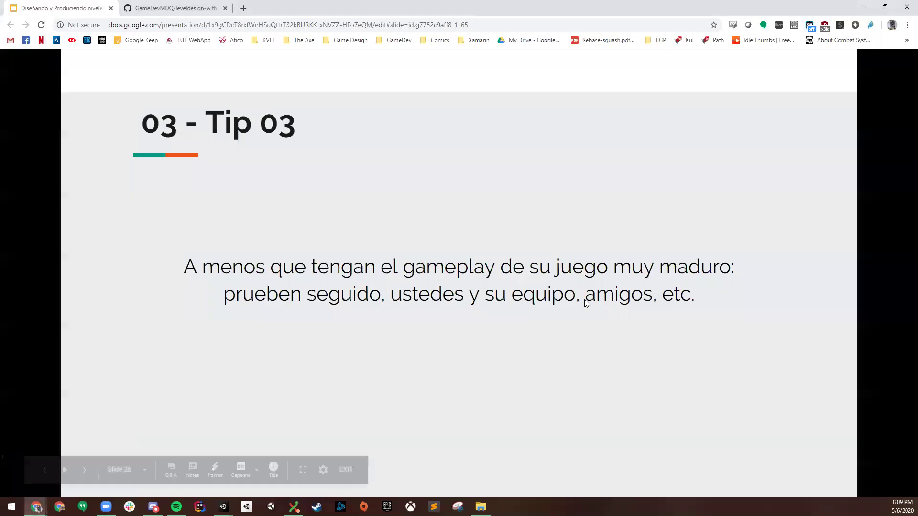
- Advance the presentation to the "03 - Tip 04" slide, and switch to the kvlt project in Unity to look over TheTrenches from above
click(835, 353)
click(564, 345)
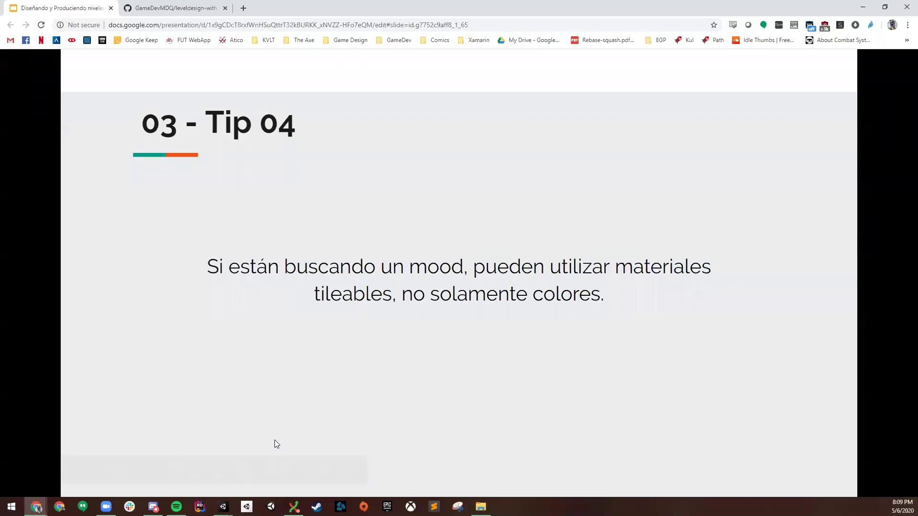
mouse_move(223, 505)
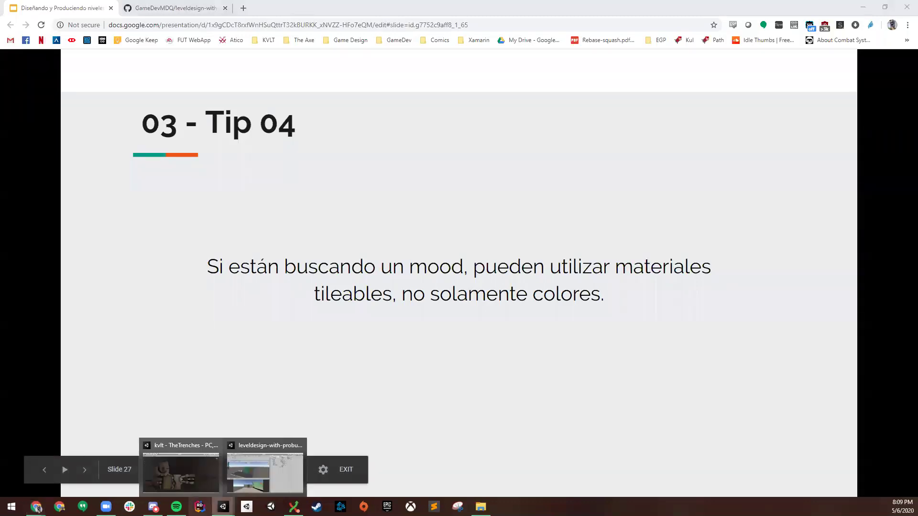
click(193, 480)
right_drag(223, 265, 440, 226)
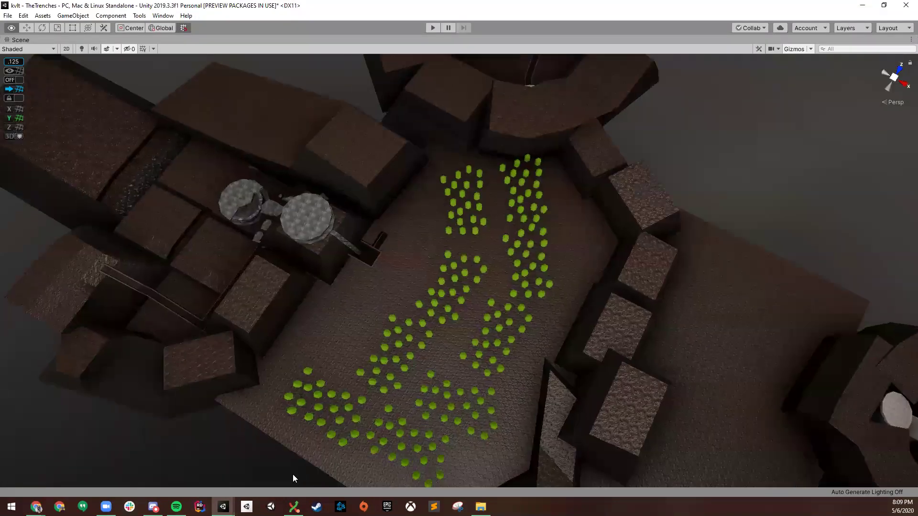
- Switch to the leveldesign-with-probuilder project and inspect the ElevatedGround-55 ramp with the Vertex Colors palette shown
mouse_move(223, 506)
click(264, 466)
right_drag(235, 265, 251, 233)
click(252, 233)
click(692, 40)
right_drag(199, 198, 171, 218)
right_drag(385, 264, 316, 241)
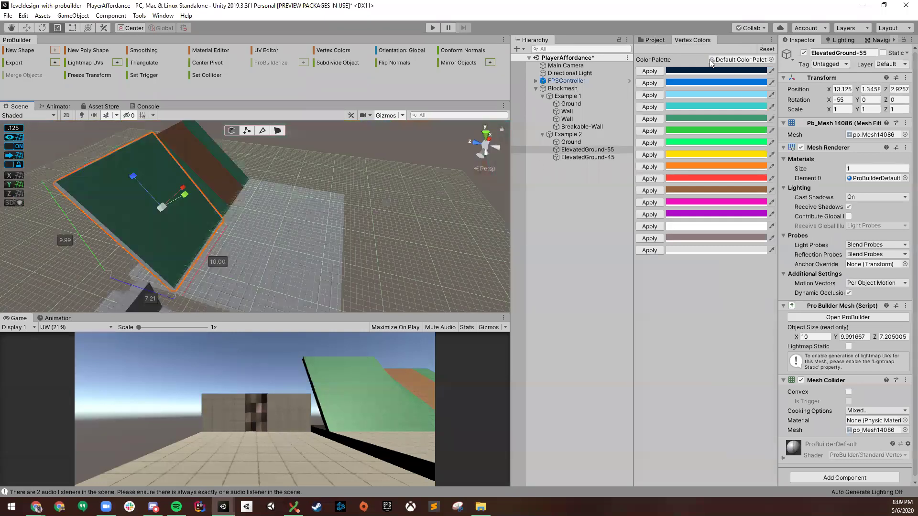
- Try the purple vertex color on Example 2's Ground, undo it and deselect the ground
key(ctrl+z)
key(ctrl+z)
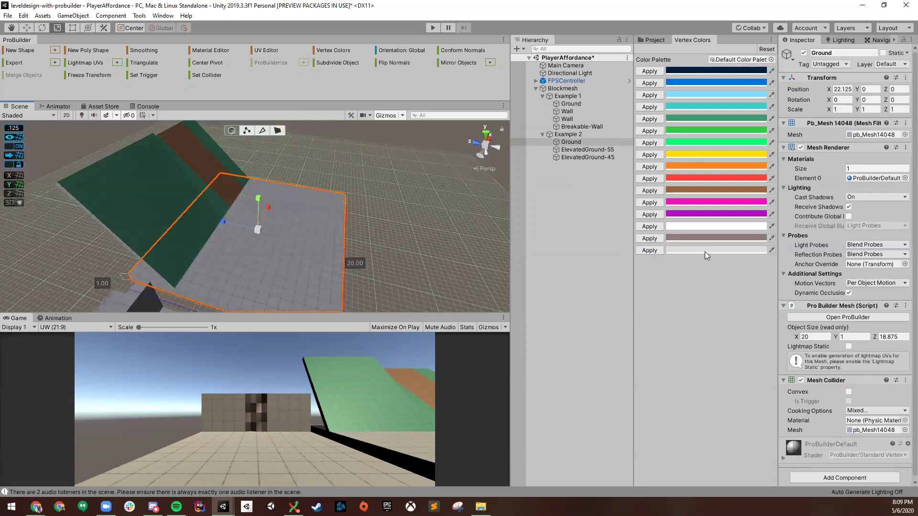
click(649, 214)
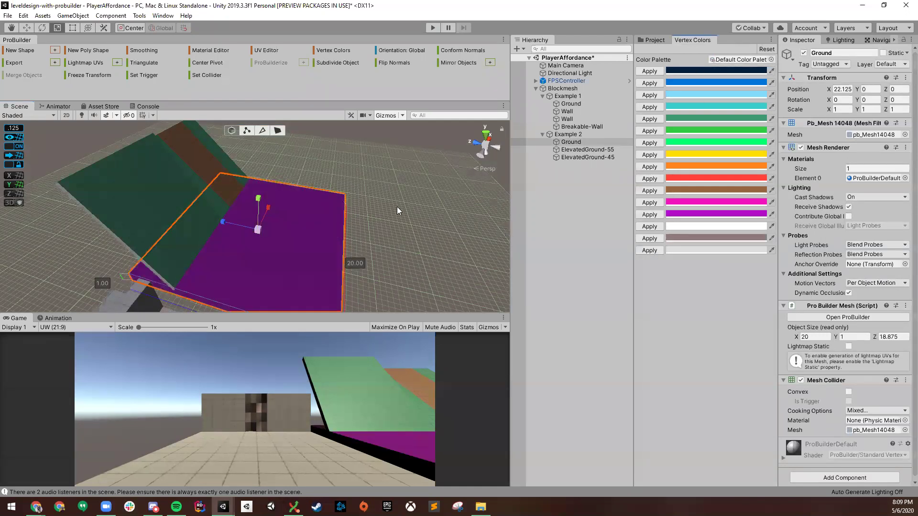
key(ctrl+z)
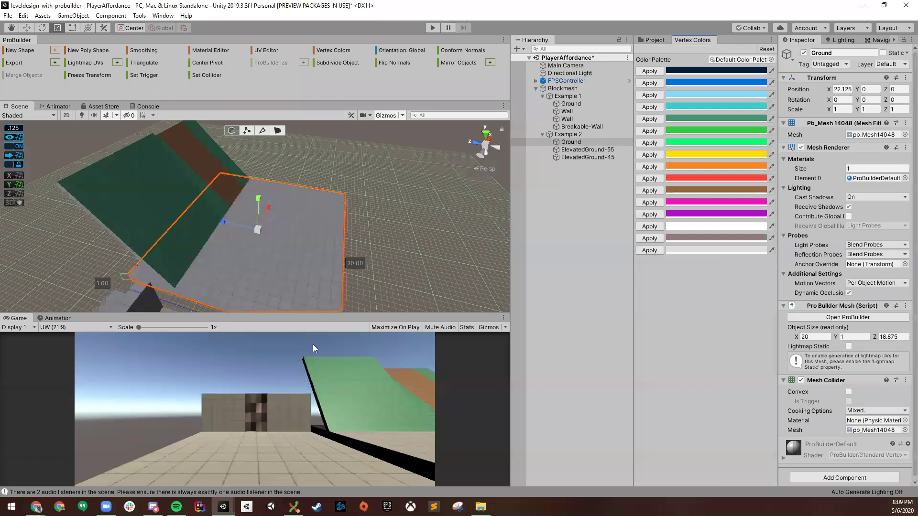
click(394, 273)
right_drag(214, 223, 260, 215)
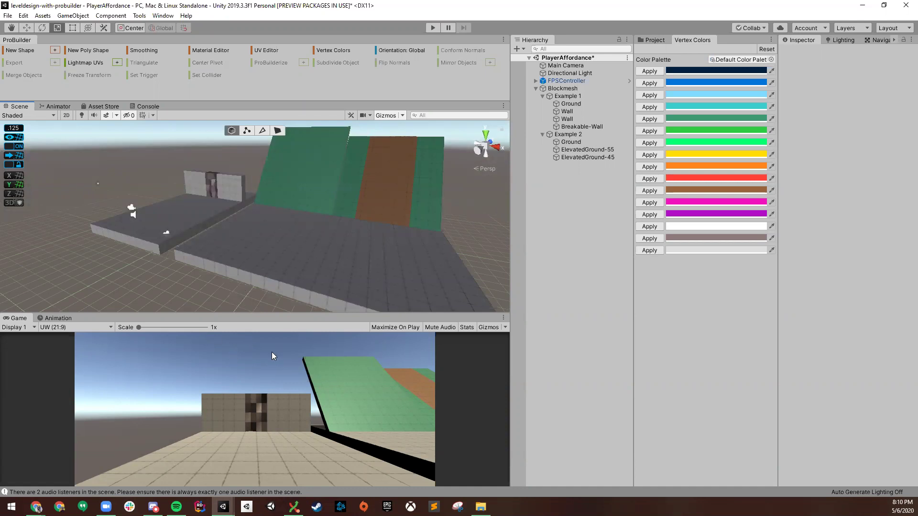
- Switch to the kvlt project and inspect the textured concrete steps beside the rocky slope in TheTrenches
mouse_move(223, 506)
click(180, 472)
right_drag(205, 244, 436, 103)
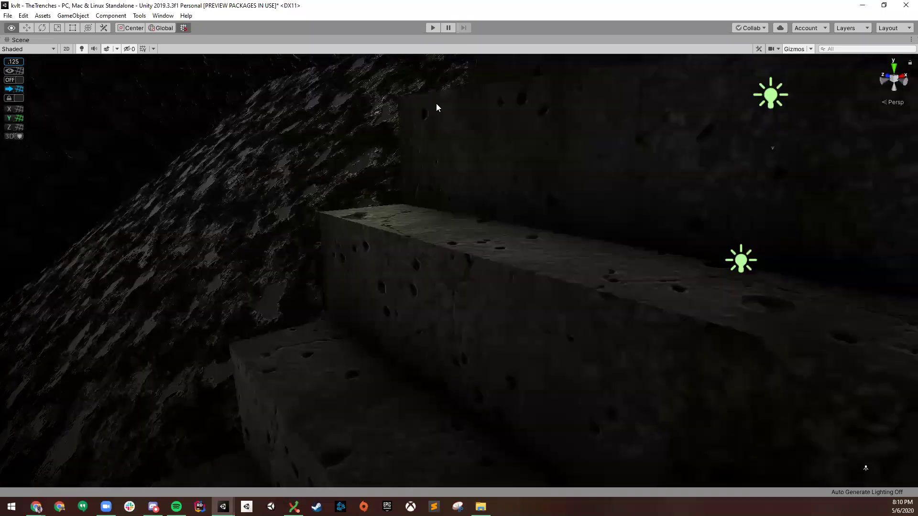
right_drag(423, 275, 428, 267)
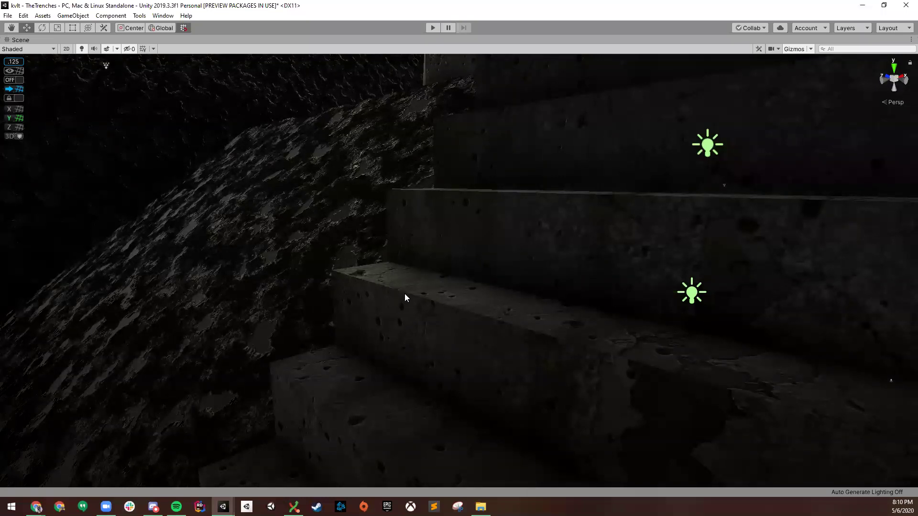
right_drag(411, 291, 434, 286)
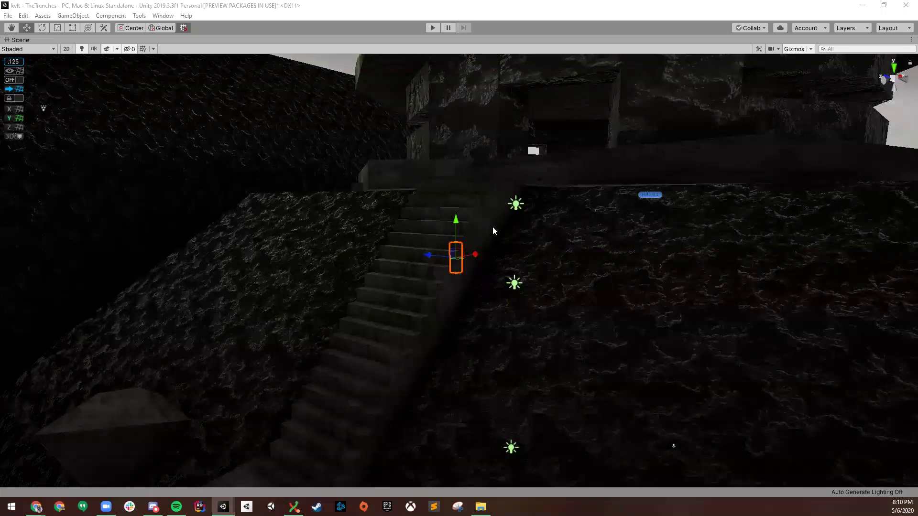
- Build a ProBuilder Stair with 15 steps, width 2, height 6.3 and depth 8.5 beside the concrete staircase, and delete it
click(492, 127)
click(490, 170)
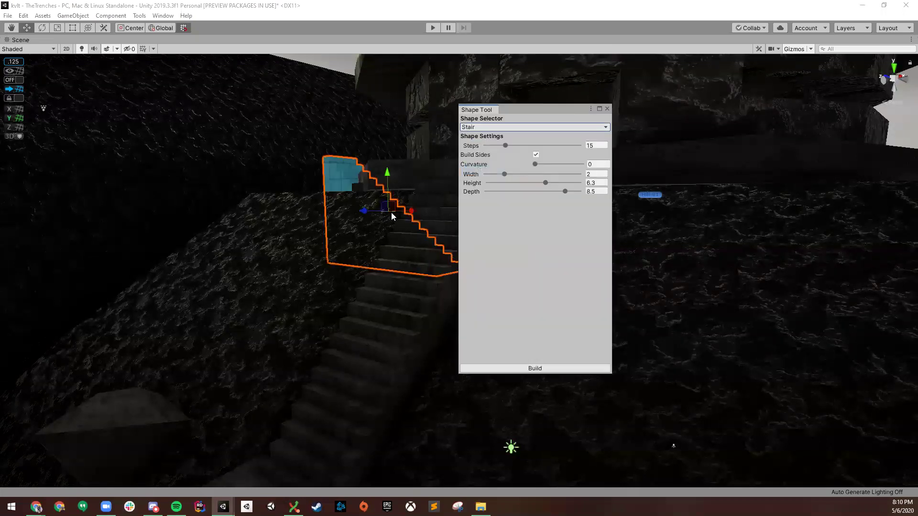
mouse_move(318, 232)
right_down()
mouse_move(378, 209)
mouse_move(277, 221)
mouse_move(332, 230)
mouse_move(211, 211)
mouse_move(303, 250)
mouse_move(347, 253)
mouse_move(307, 242)
right_up()
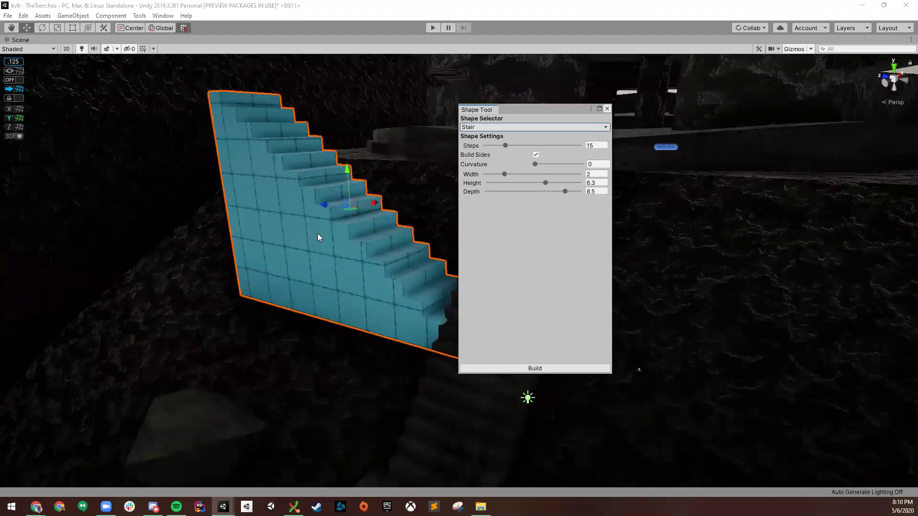
click(535, 368)
key(Delete)
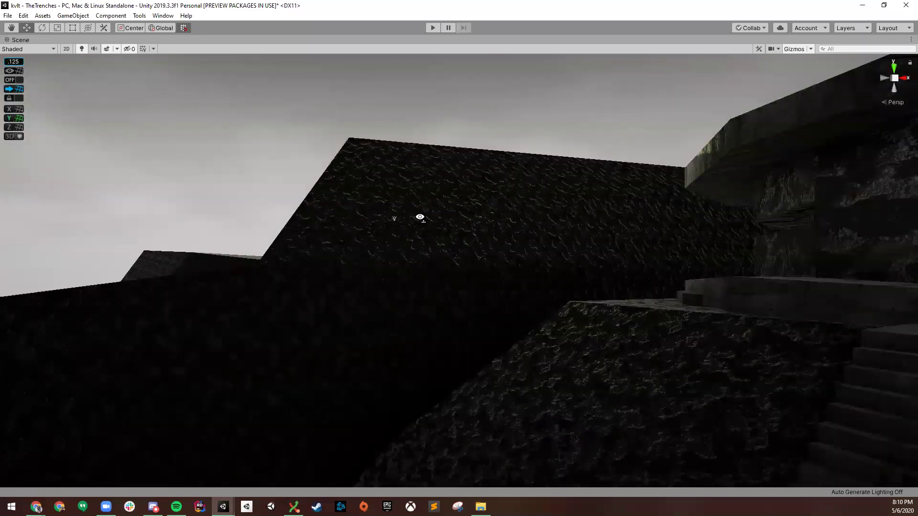
- Look over the concrete staircase in TheTrenches, and return to the Chrome presentation, advancing it to the "03 - Tip 05" slide
right_drag(494, 282, 479, 225)
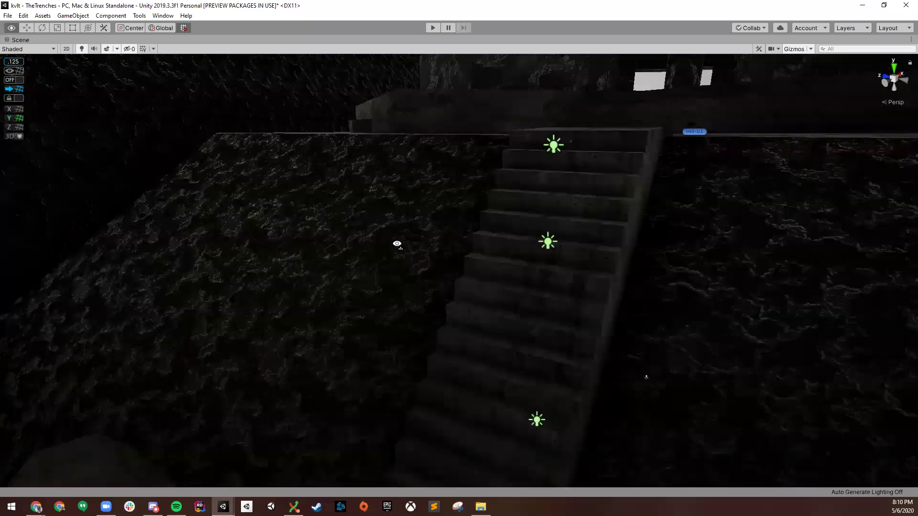
right_drag(304, 411, 297, 285)
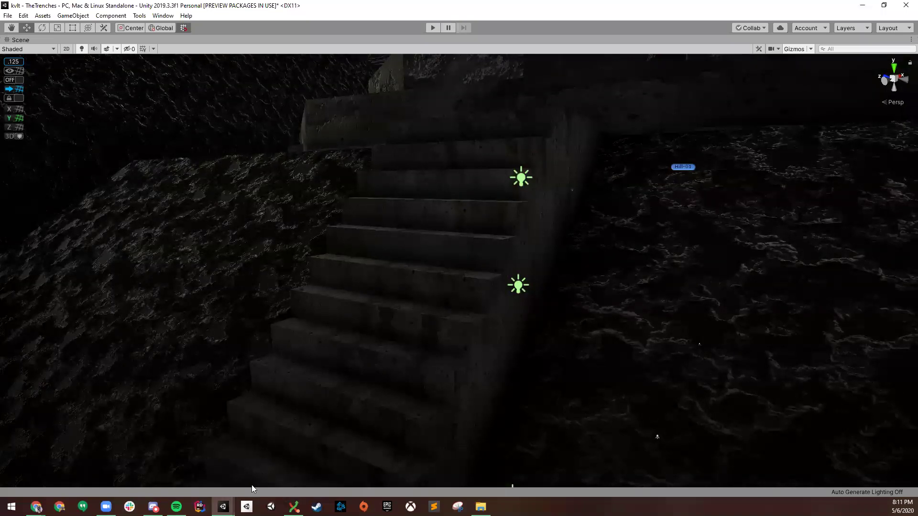
click(235, 477)
click(44, 470)
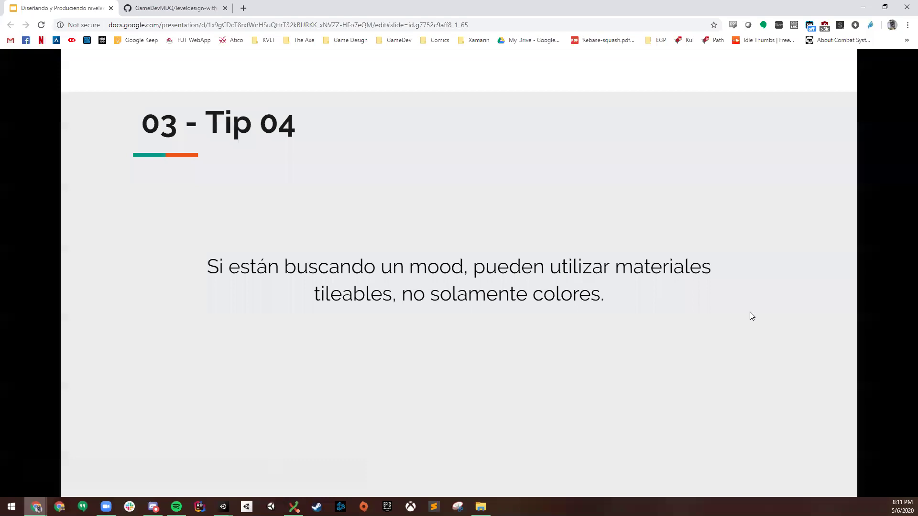
key(Right)
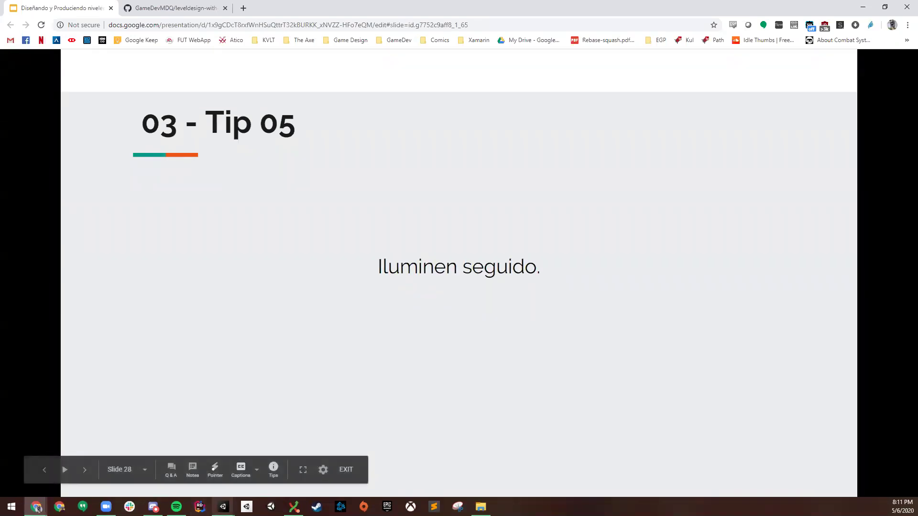
- Switch to the leveldesign-with-probuilder project in Unity and look over the blockmesh with Scene view lighting turned on
mouse_move(223, 507)
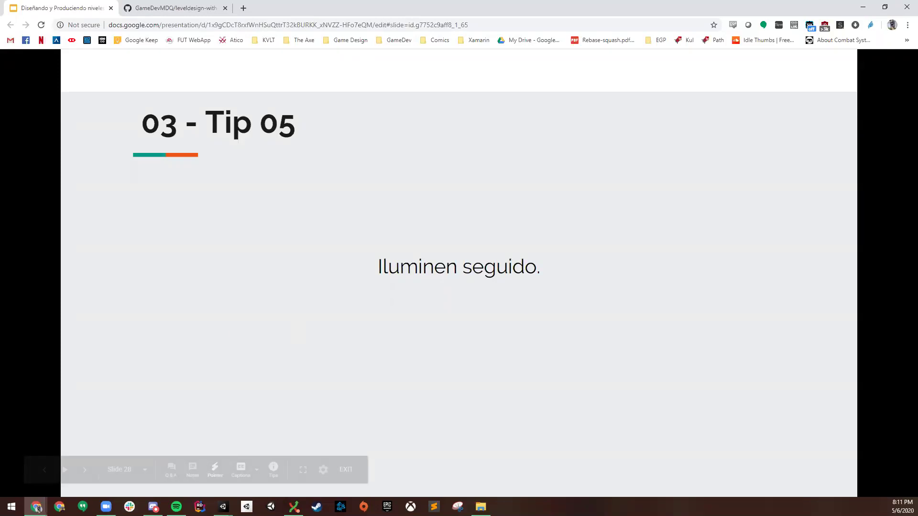
click(231, 470)
right_drag(300, 308, 344, 167)
scroll(87, 123, down, 5)
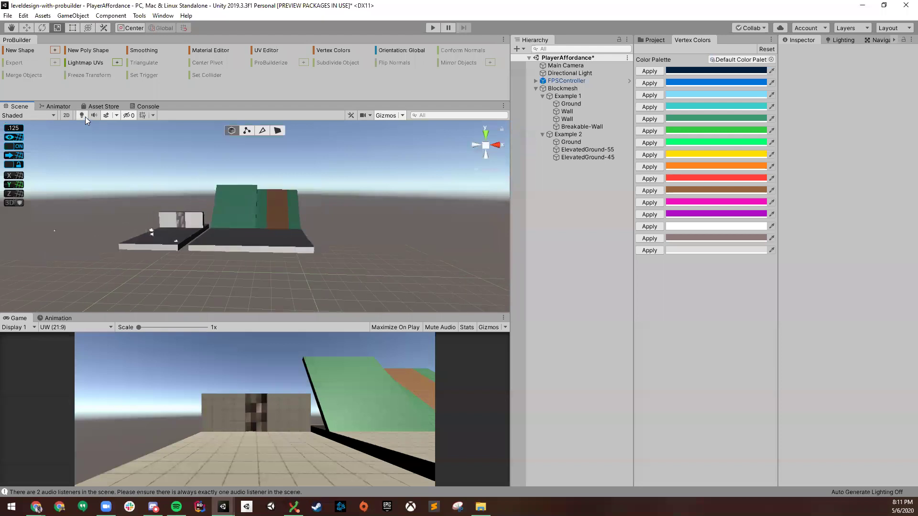
scroll(104, 243, up, 4)
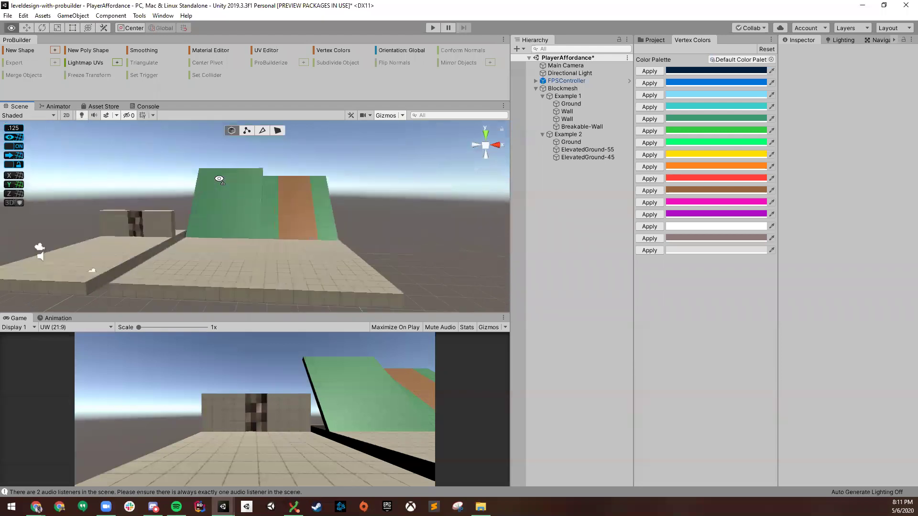
- Try a different rotation of the Directional Light to darken the blockmesh scene, undo it and deselect the light
click(80, 241)
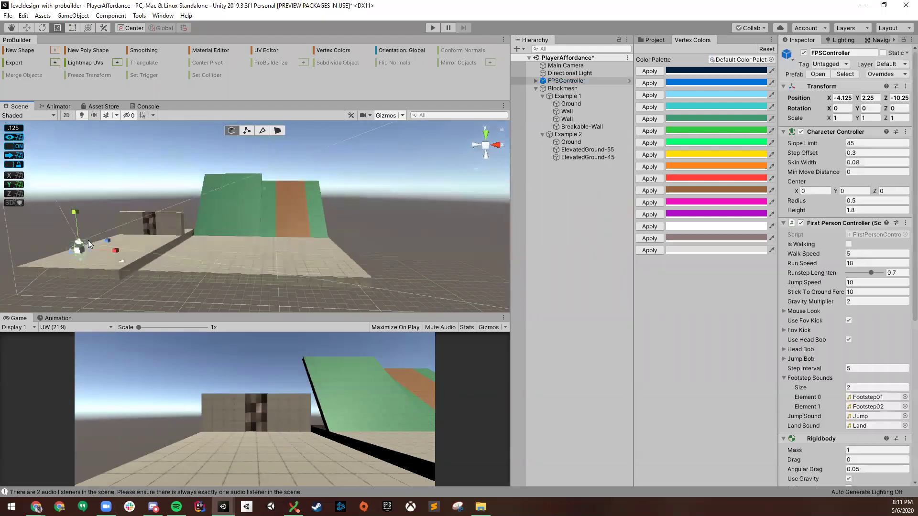
click(569, 72)
right_drag(205, 197, 97, 238)
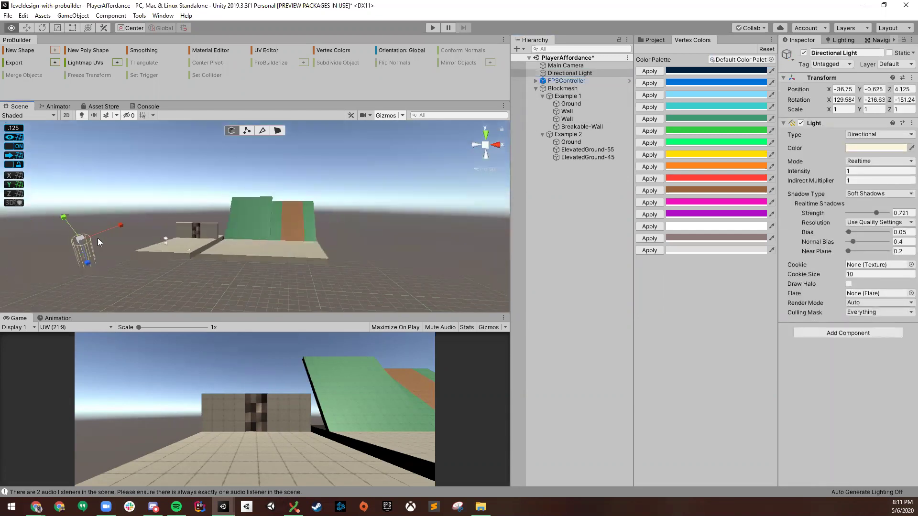
drag(76, 181, 902, 165)
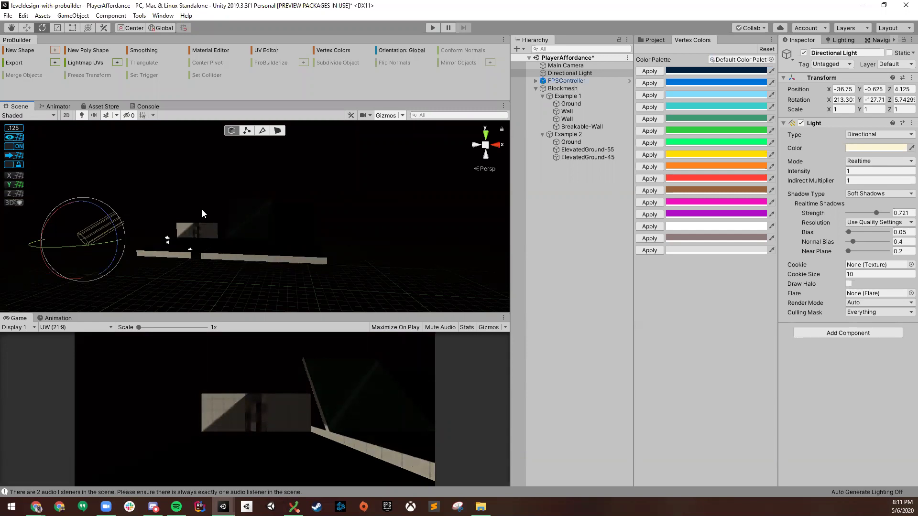
key(ctrl+z)
key(w)
right_drag(197, 204, 192, 203)
click(209, 197)
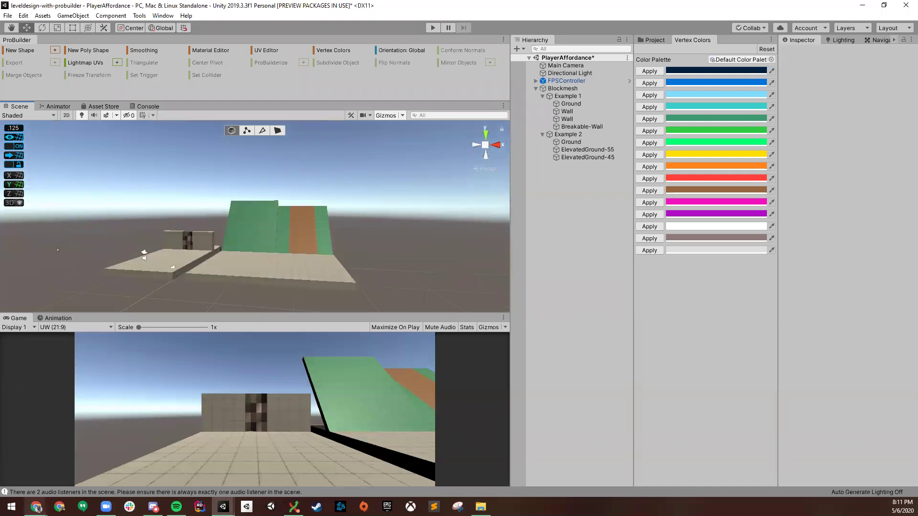
- View the "03 - Tip 05" slide in Chrome, and return to the leveldesign-with-probuilder project to turn off Scene view lighting
mouse_move(36, 506)
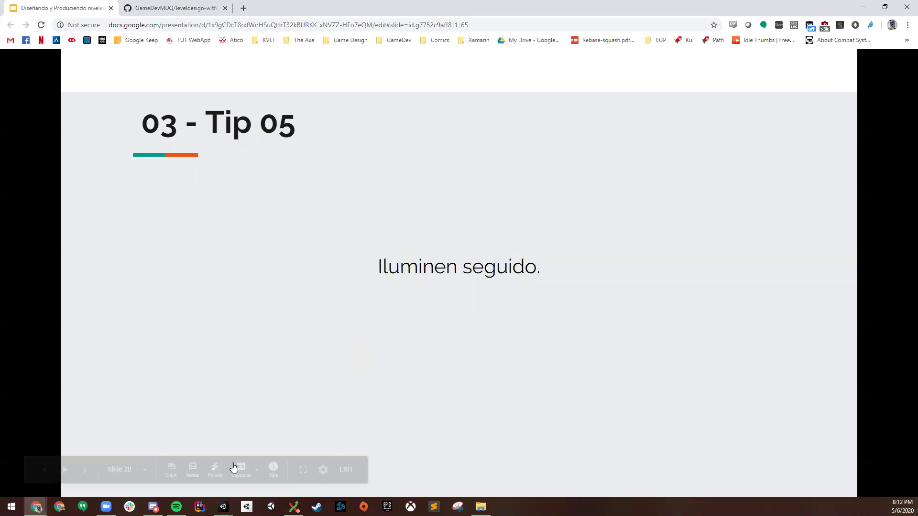
mouse_move(223, 506)
click(269, 473)
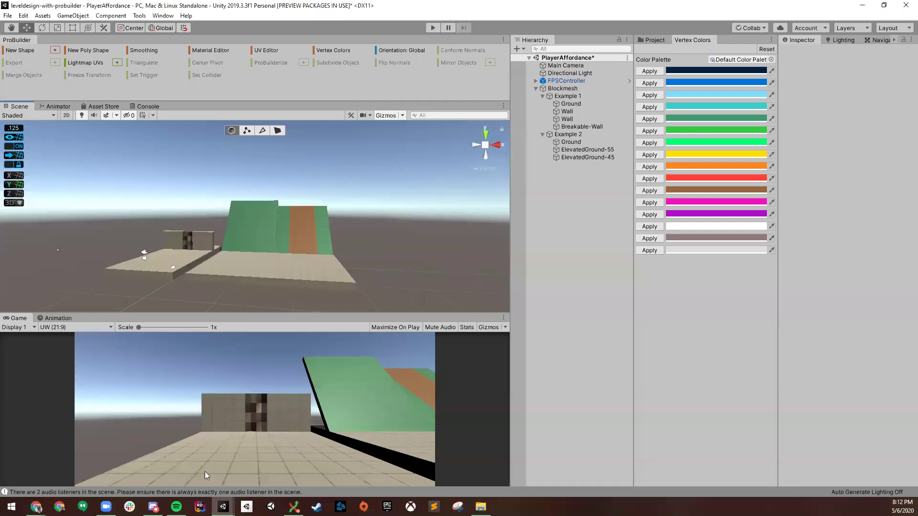
click(82, 115)
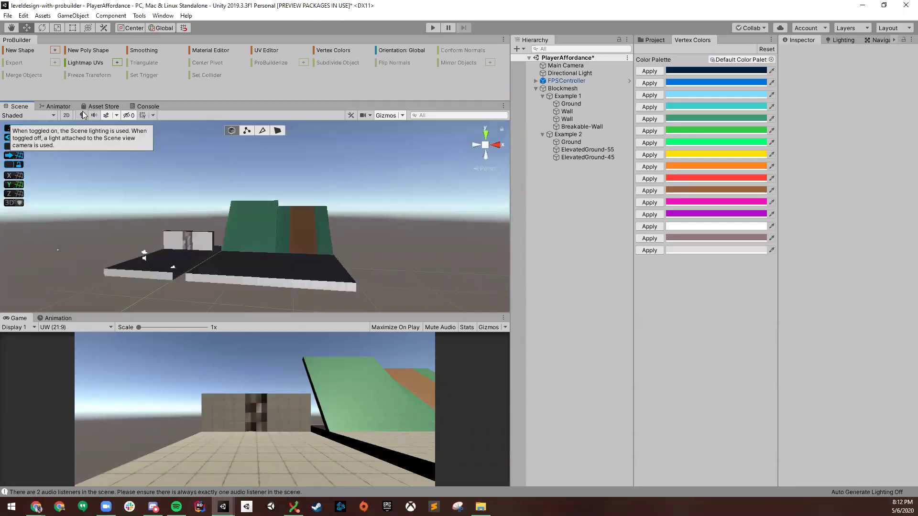
- Switch to the kvlt project and compare the brick stairs with Scene view lighting turned off and back on
click(223, 507)
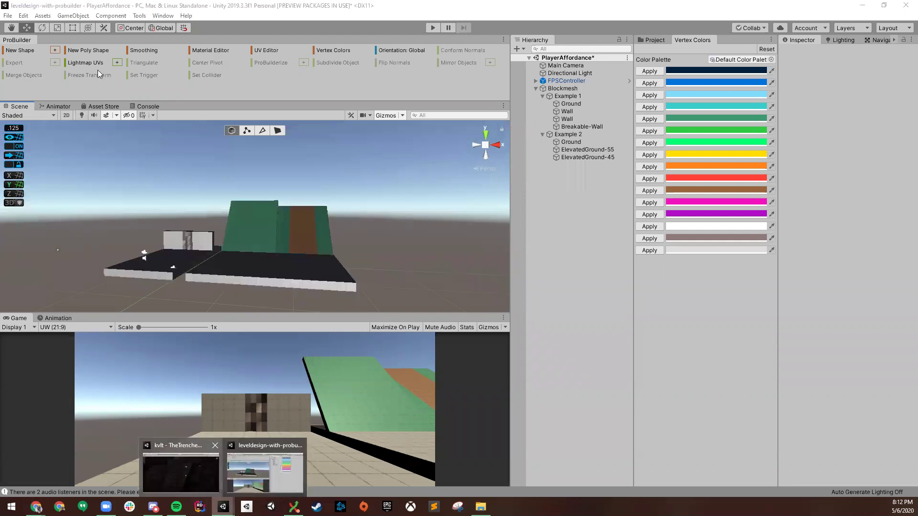
click(181, 471)
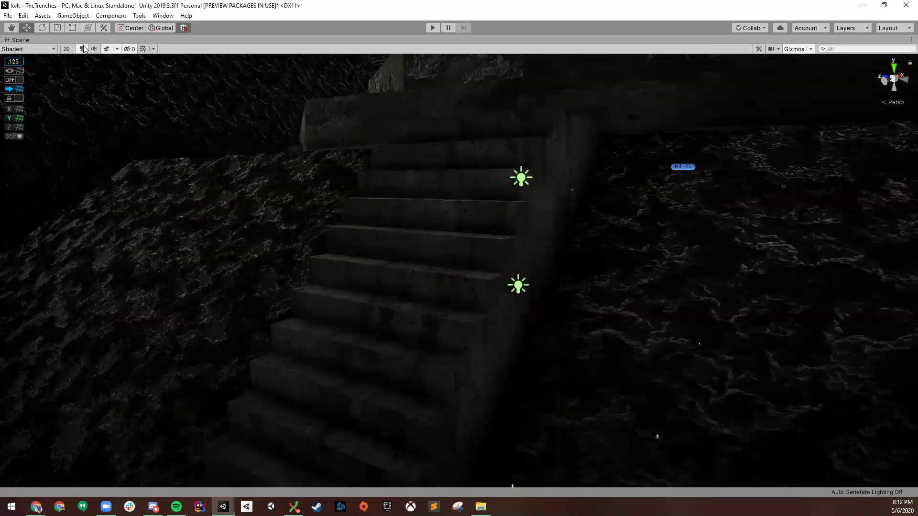
click(83, 47)
right_drag(464, 170, 394, 337)
key(w)
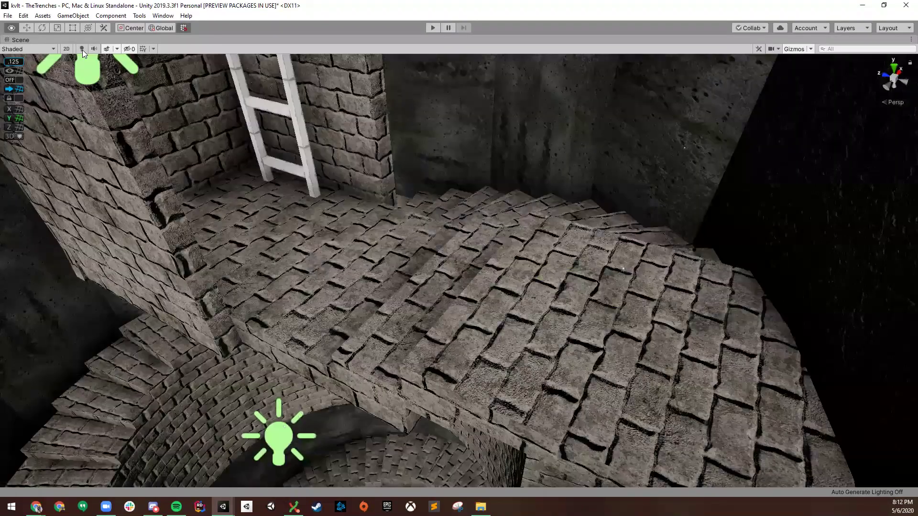
click(82, 50)
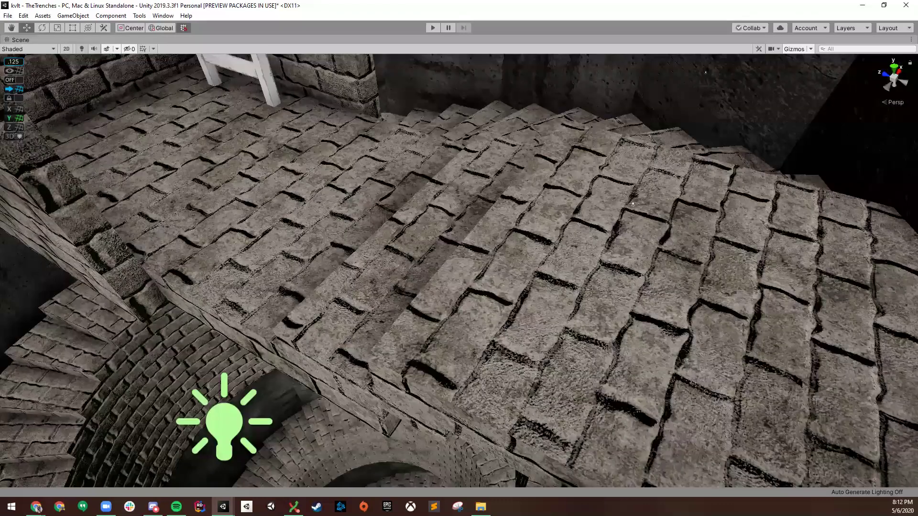
- Bring the "03 - Tip 05" slide of the Chrome presentation back on screen
click(36, 506)
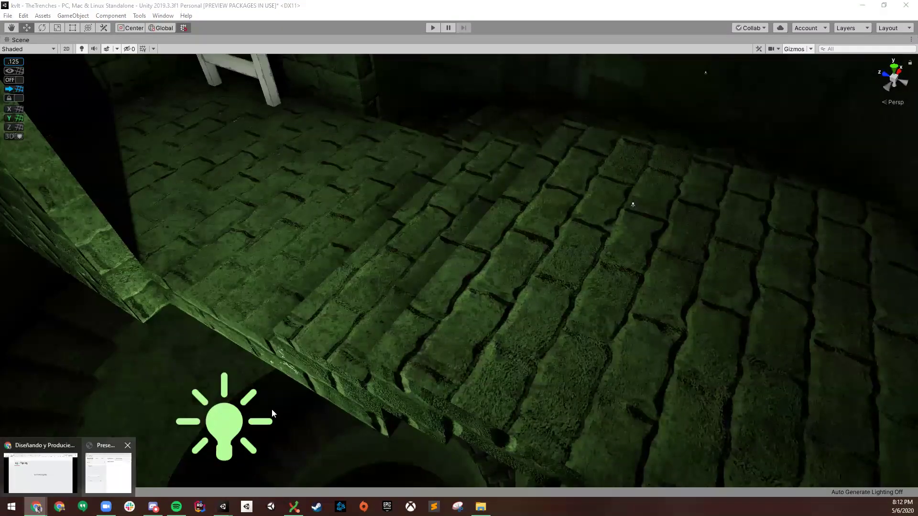
click(42, 469)
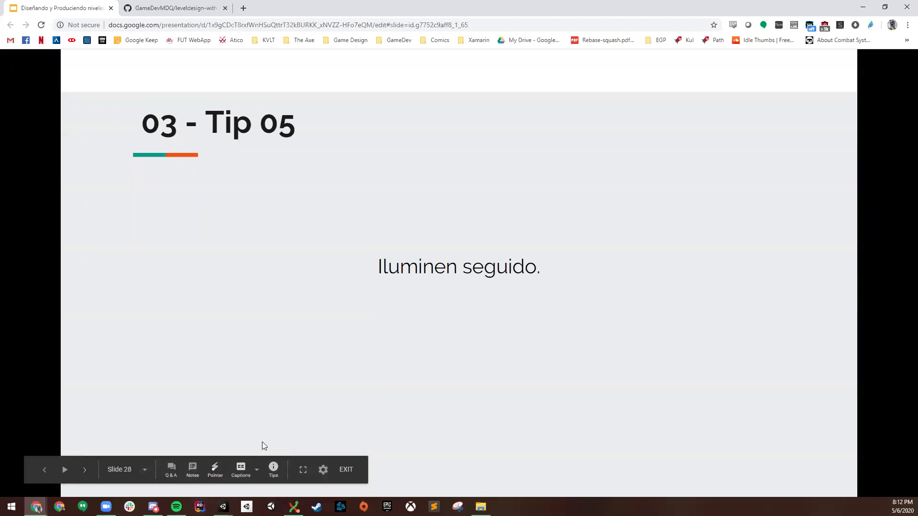